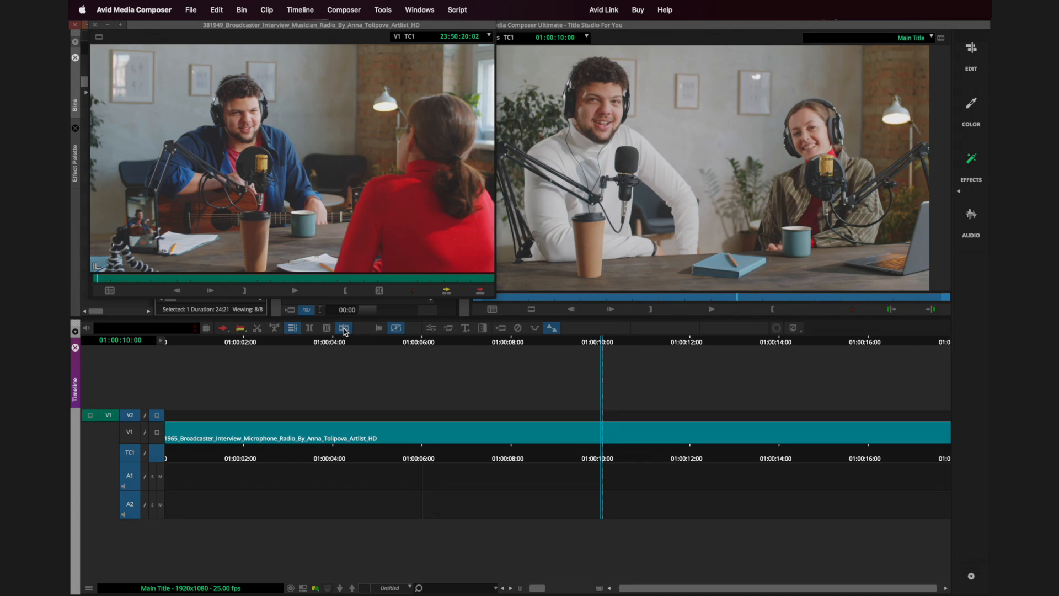
- Drop BCC Title Studio onto V2 above the podcast clip at 01:00:08:04 and show its FX Browser
click(521, 346)
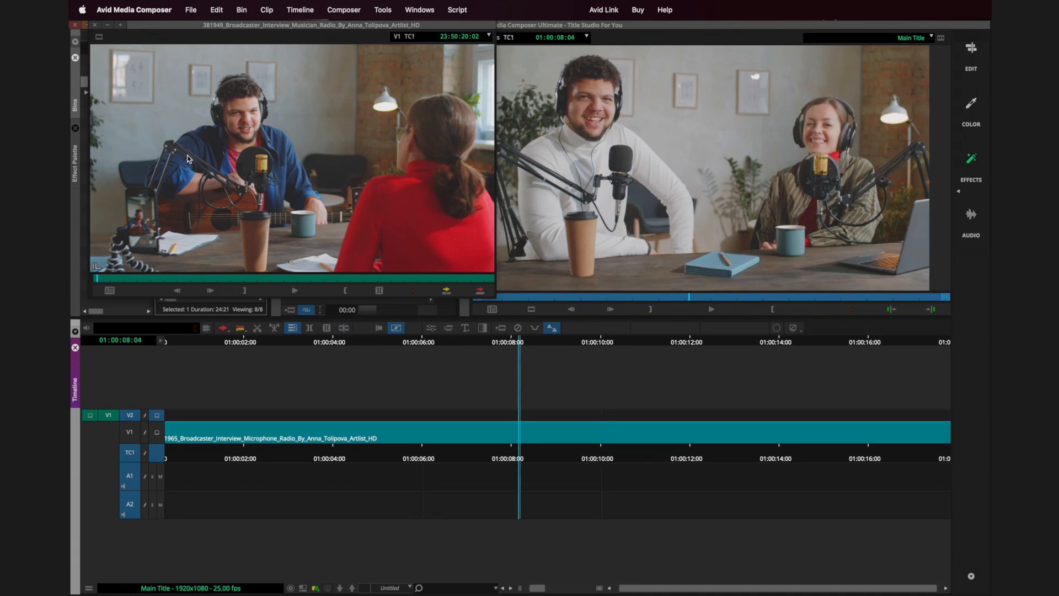
click(75, 165)
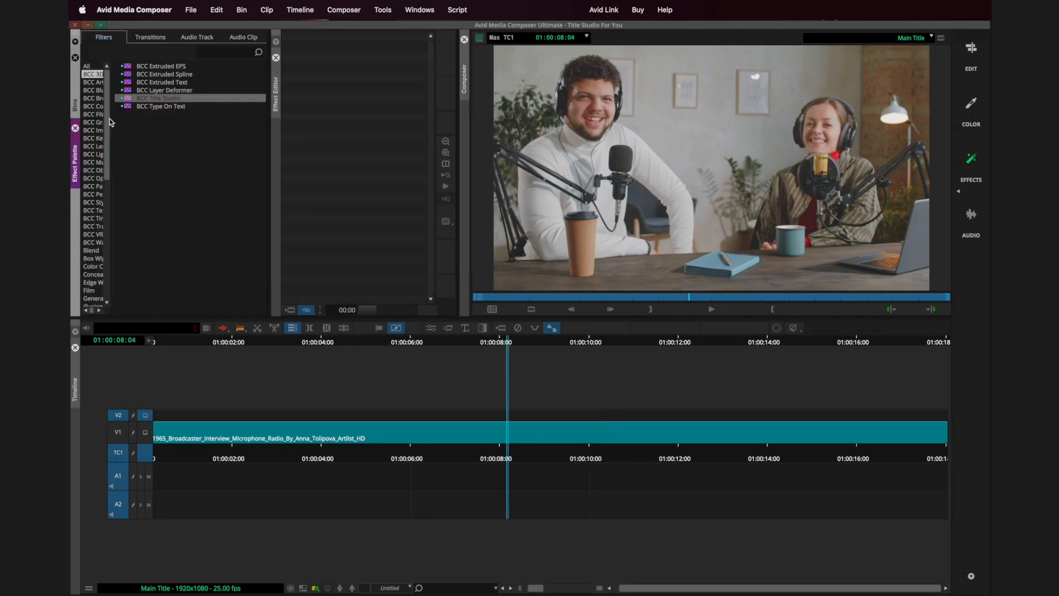
drag(112, 126, 169, 128)
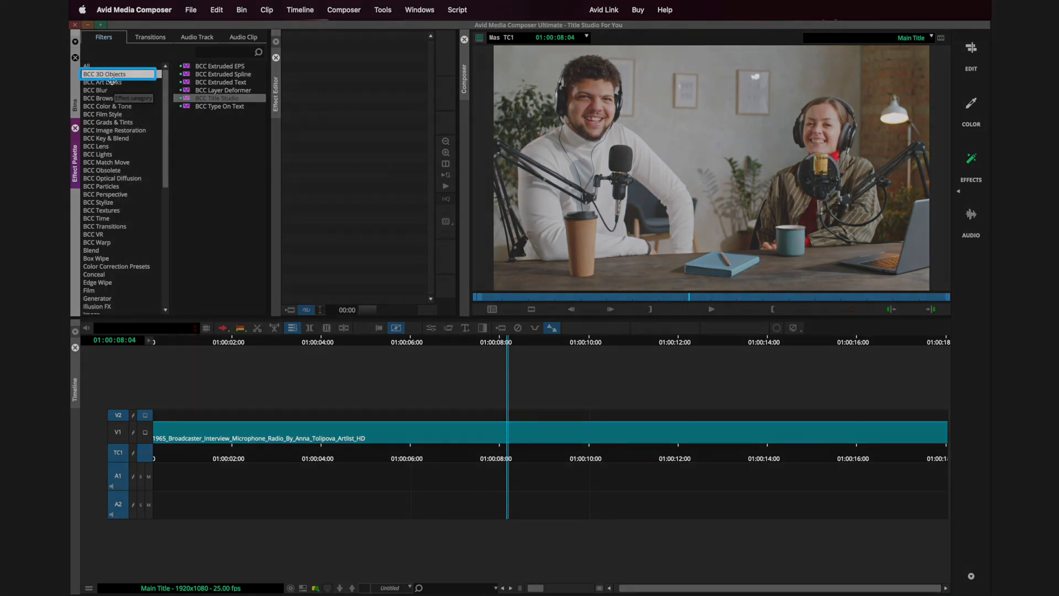
drag(190, 100, 258, 414)
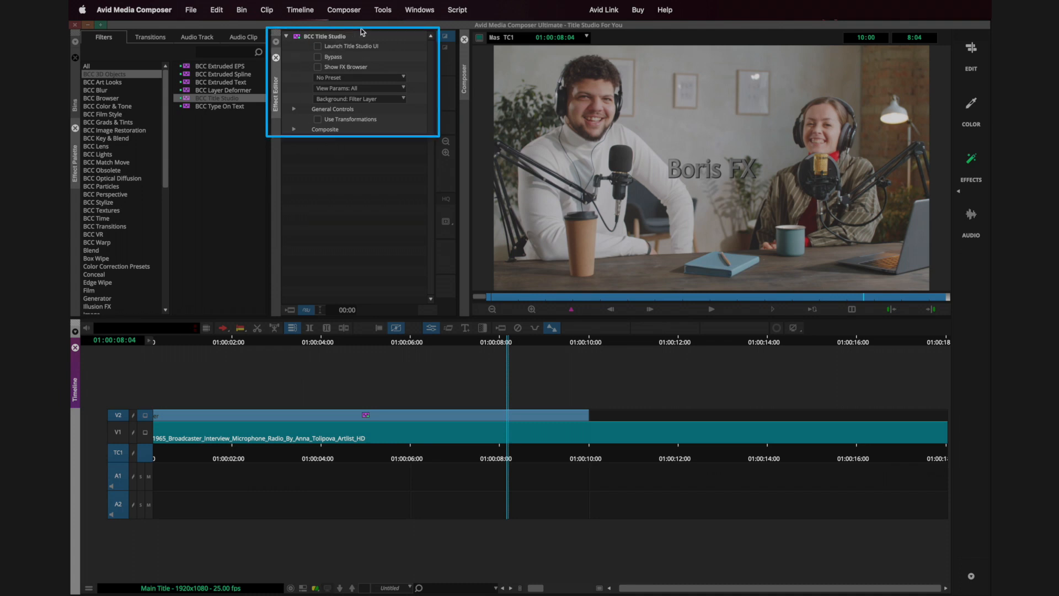
click(318, 67)
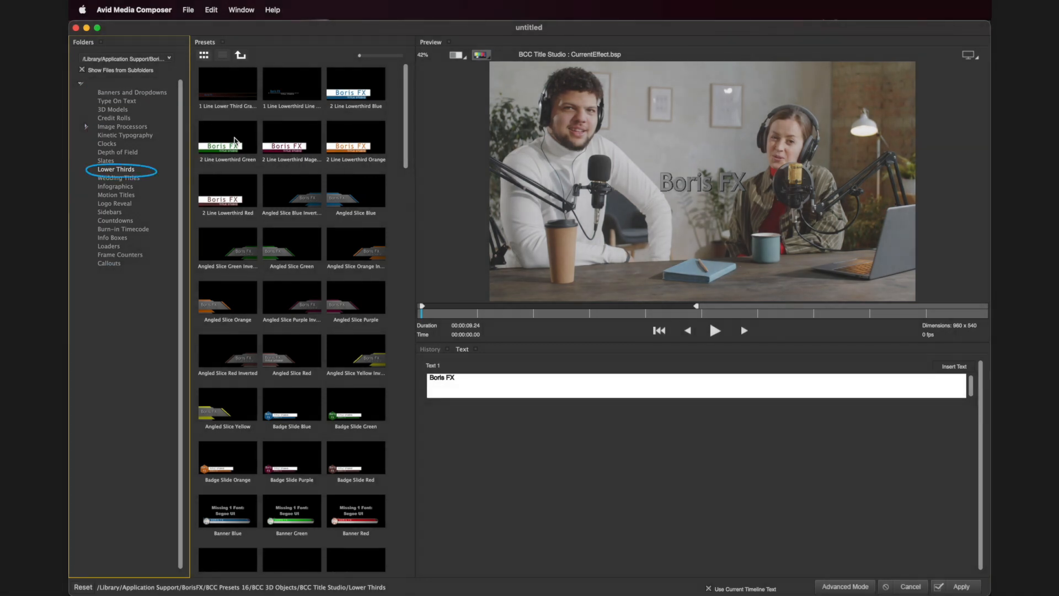
- Preview the 2 Line Lowerthird Green preset's animation and glance at the background compositing options
click(234, 142)
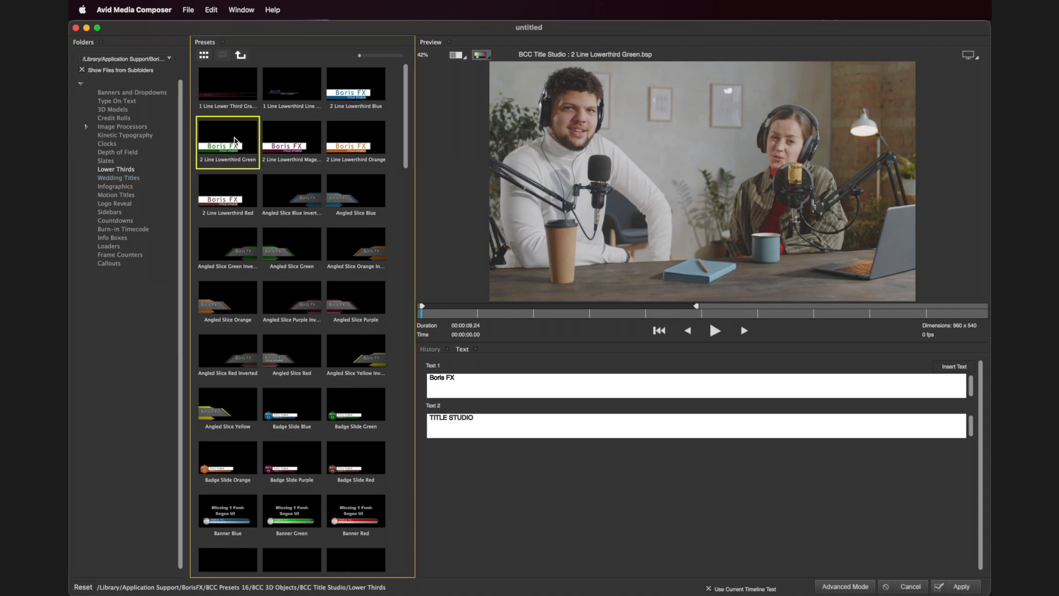
click(715, 331)
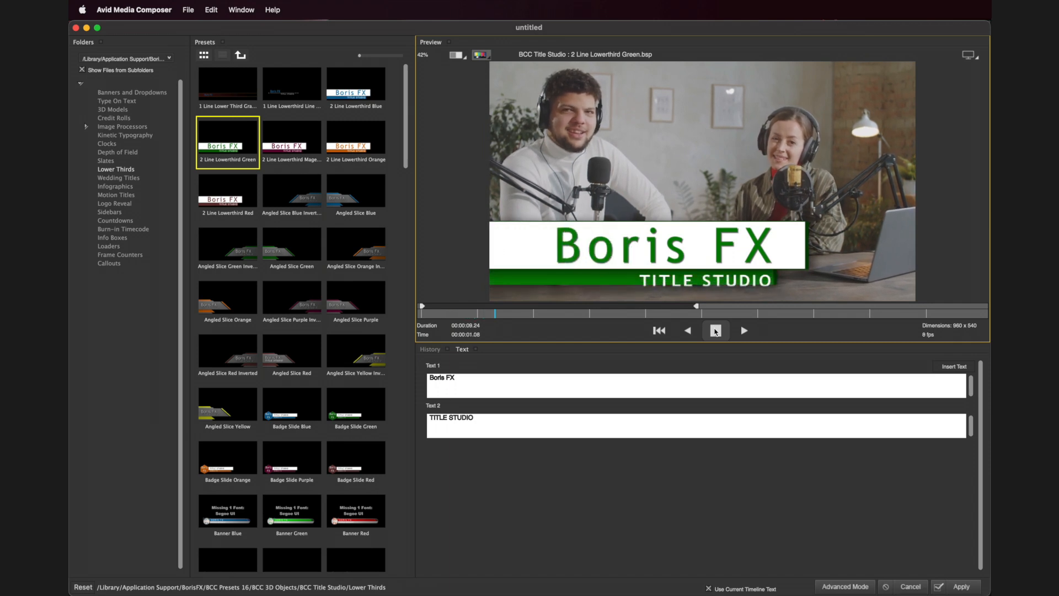
click(715, 331)
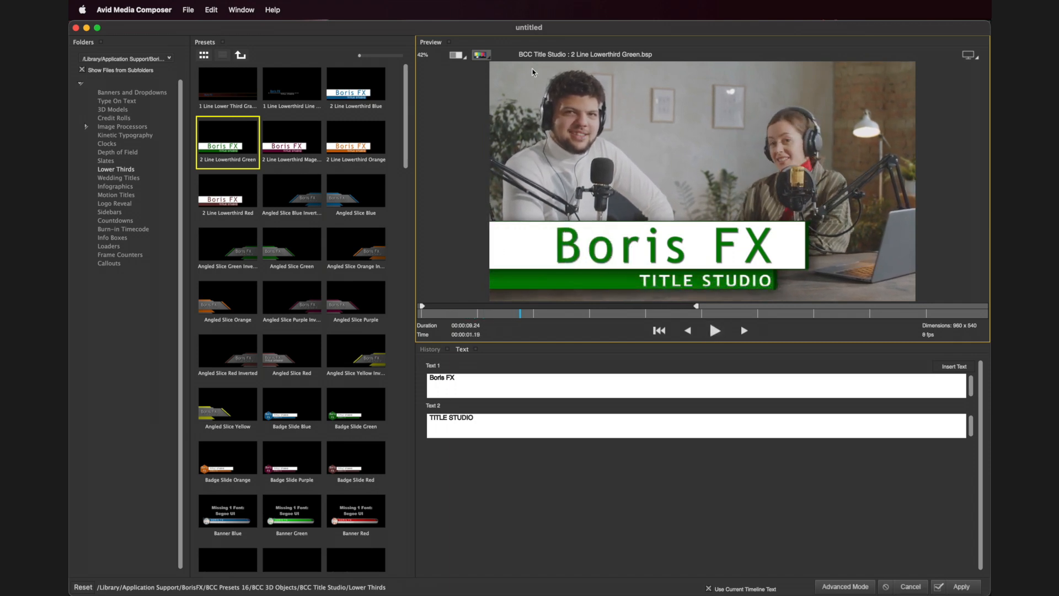
click(481, 54)
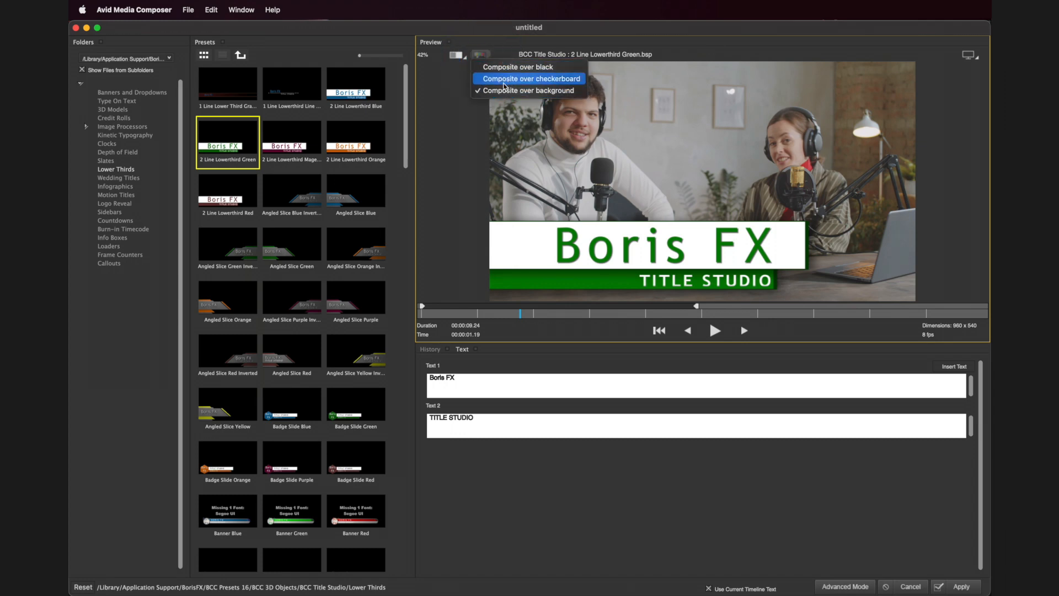
click(449, 141)
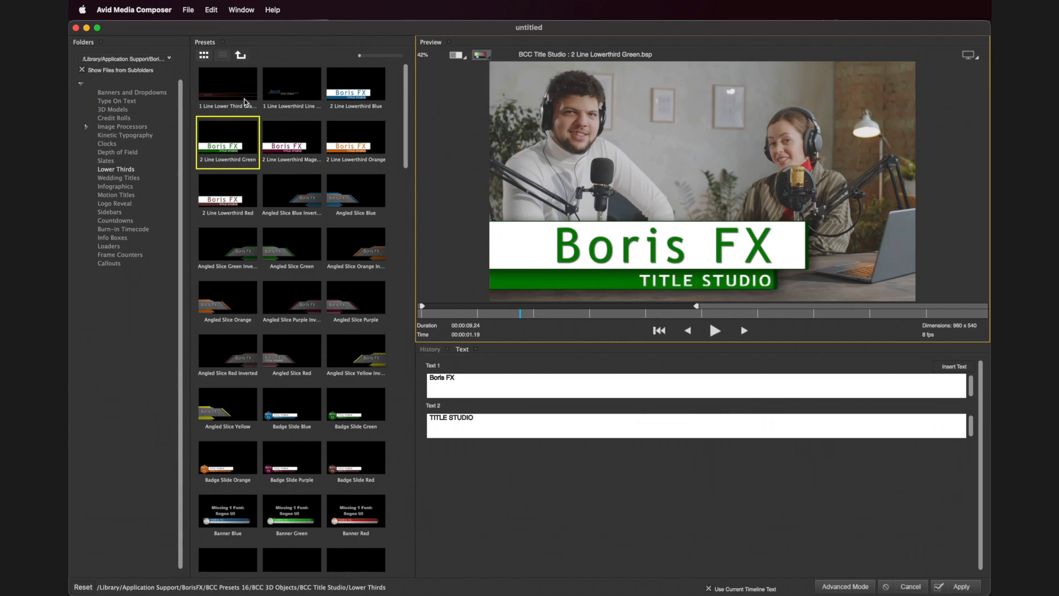
- Preview the Callouts Inverted Framed Basic preset, then pick Basic Sidebar from Sidebars
click(120, 188)
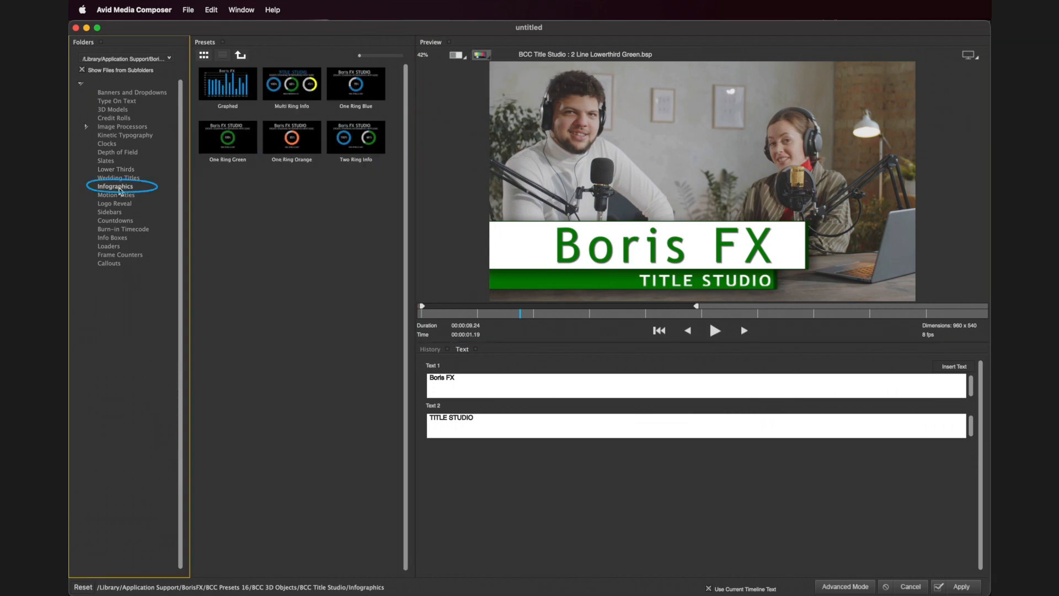
click(109, 264)
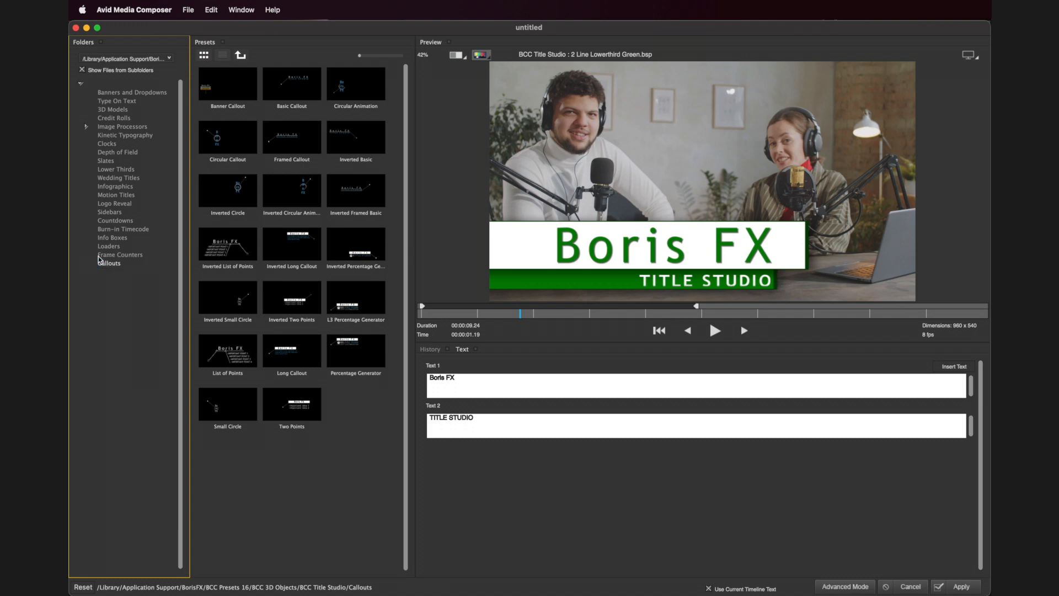
click(356, 192)
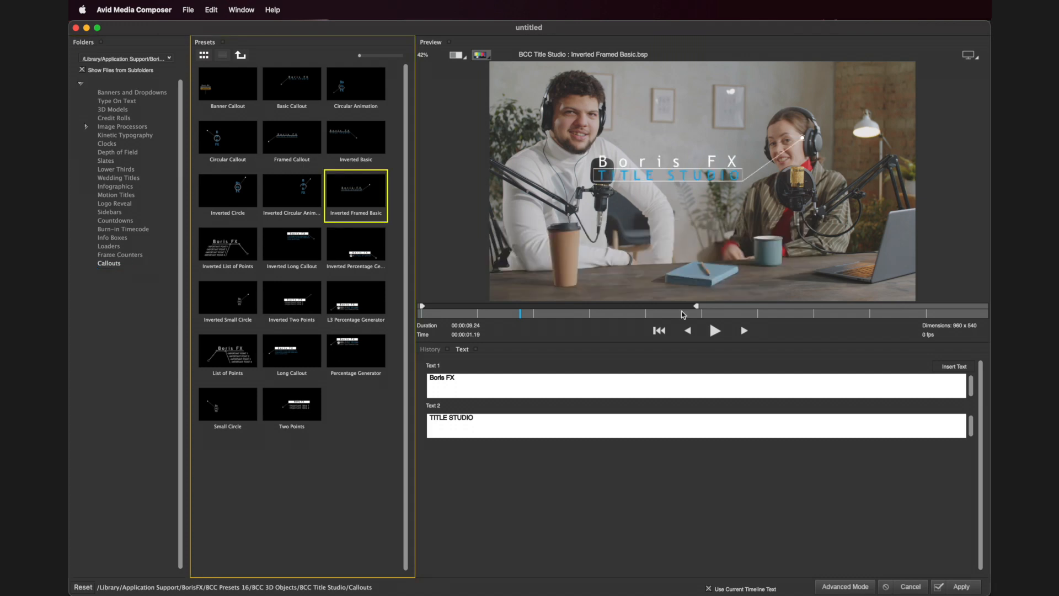
click(715, 330)
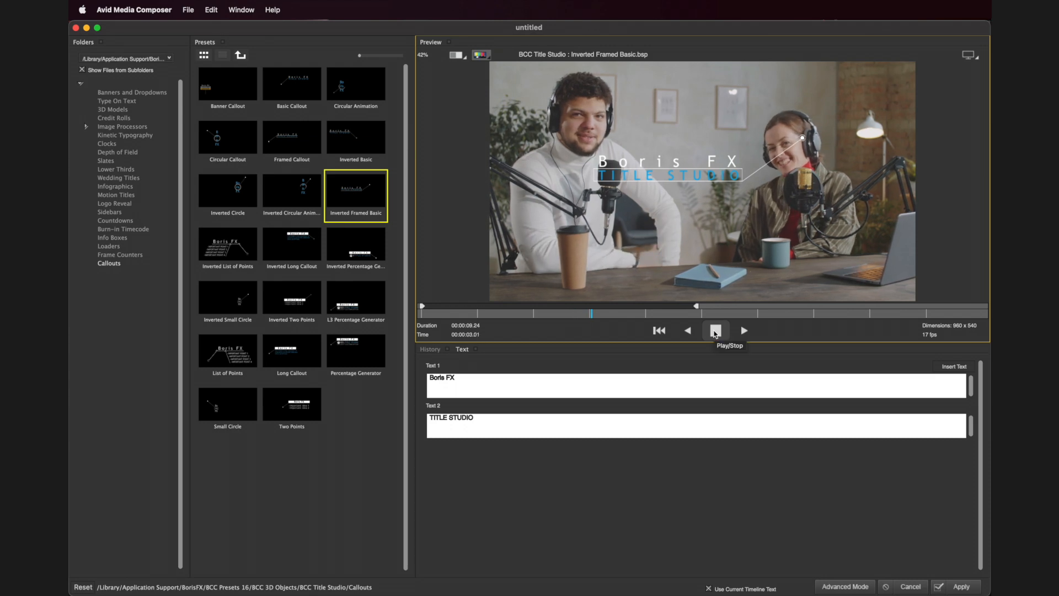
click(715, 332)
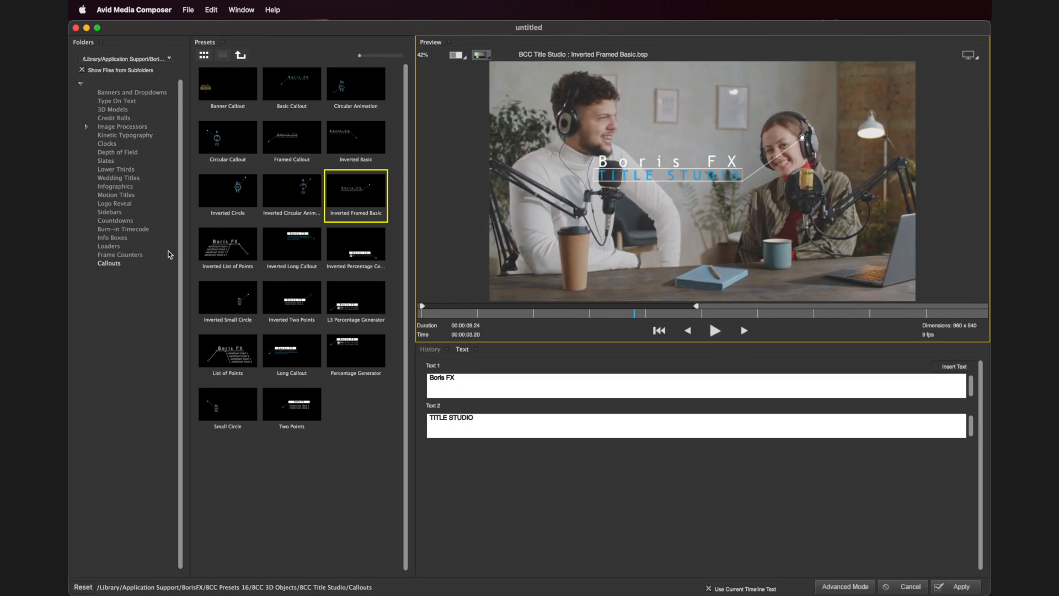
click(117, 212)
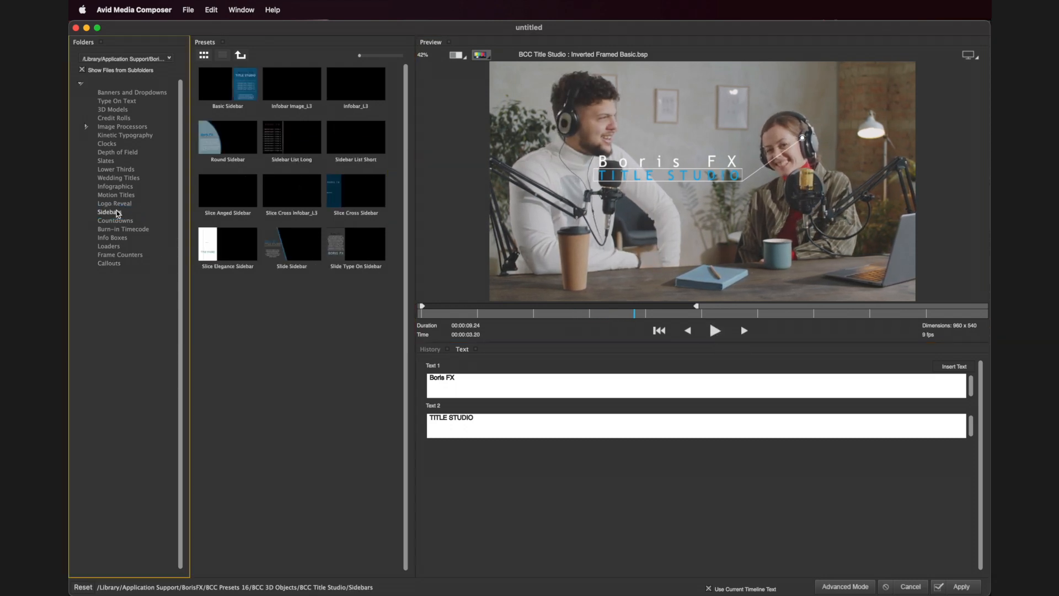
click(229, 91)
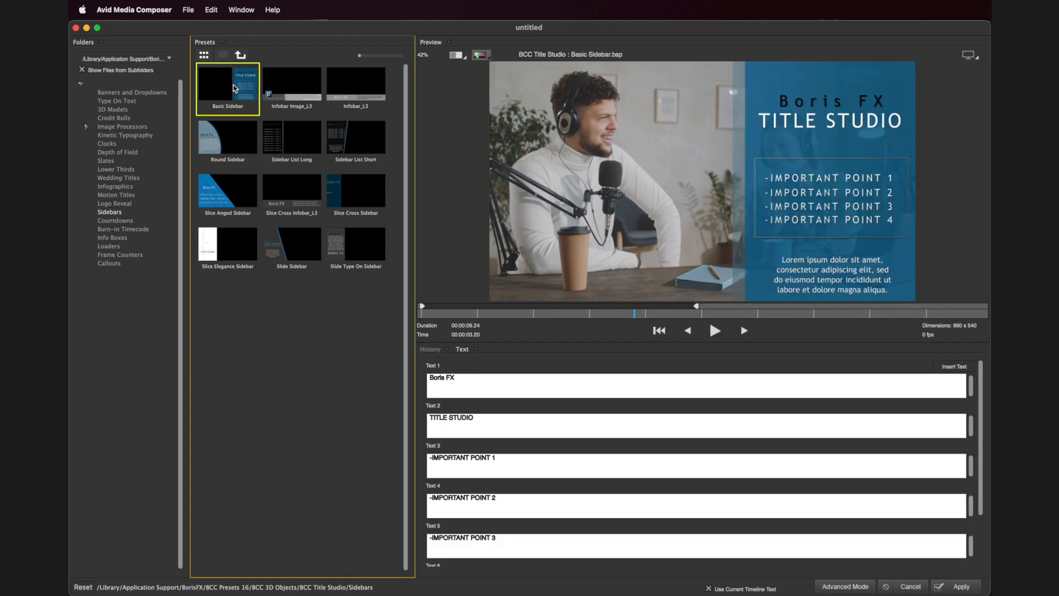
- Change the sidebar heading to GETTING REAL and Text 1 to Episode 10
click(536, 315)
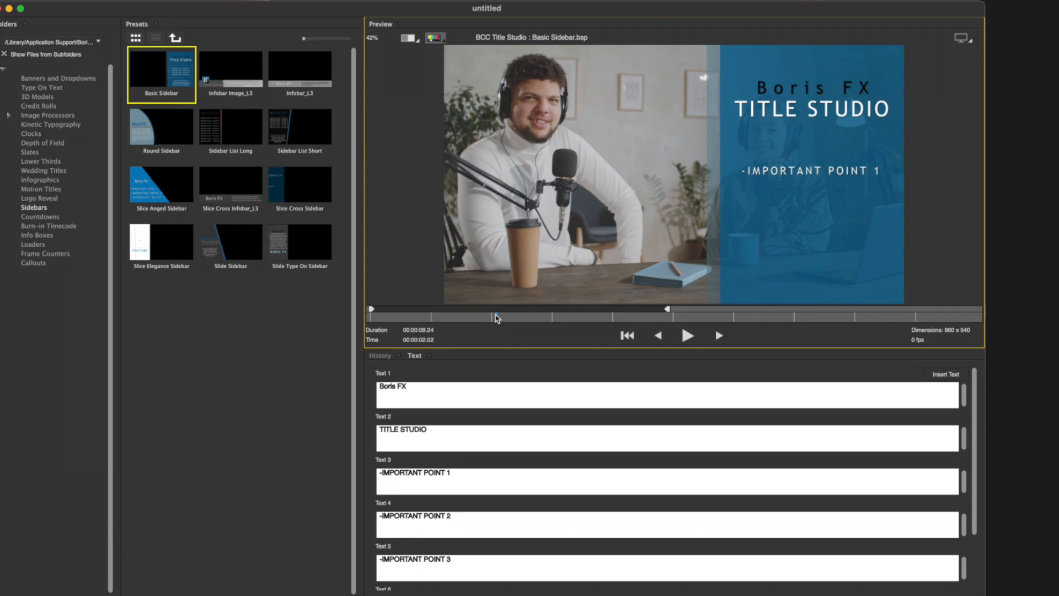
click(606, 316)
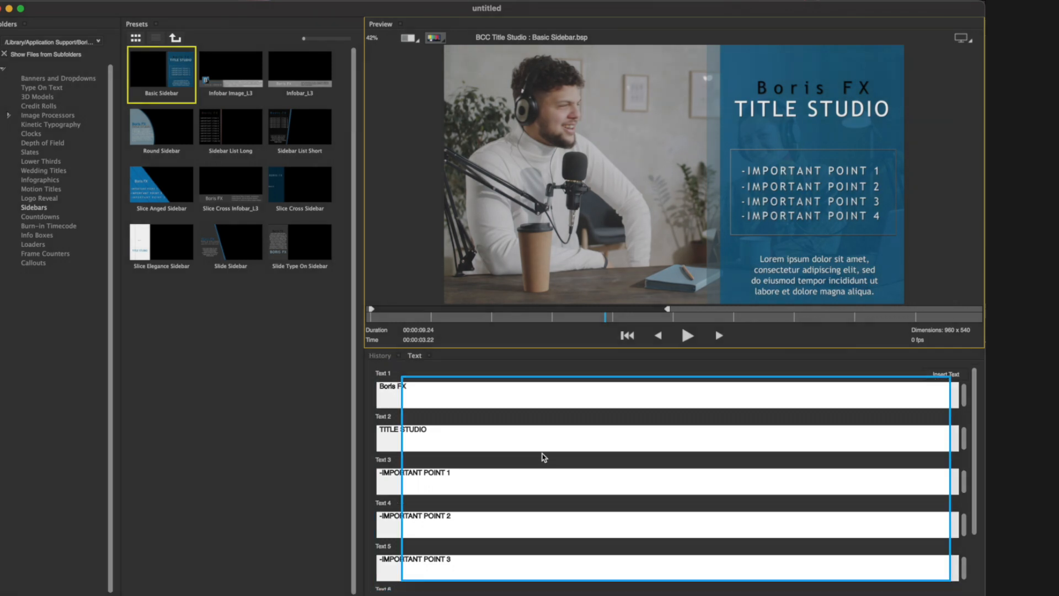
drag(452, 427, 362, 430)
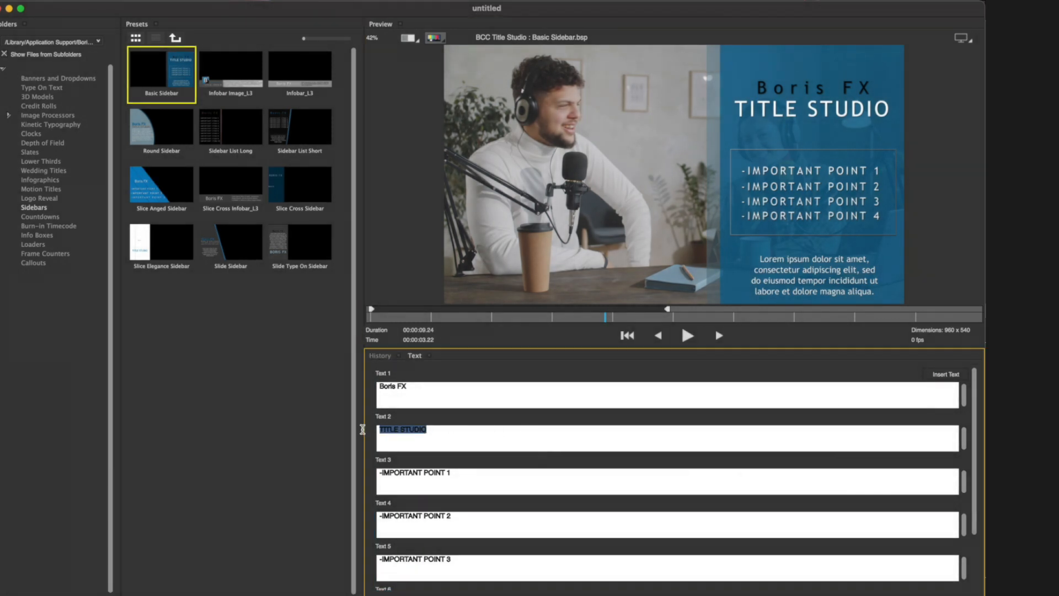
text(GETTING REAL)
key(shift+Tab)
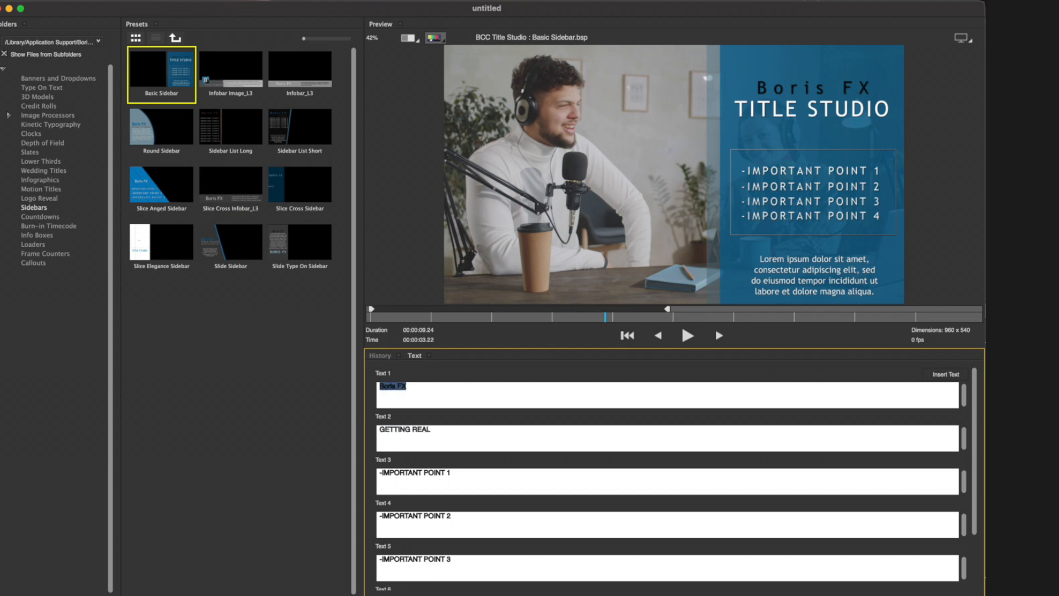
text(Episode 10)
- Replace the four bullets with New years resolutions, winter vacation, meditation and burning man
drag(385, 478, 453, 479)
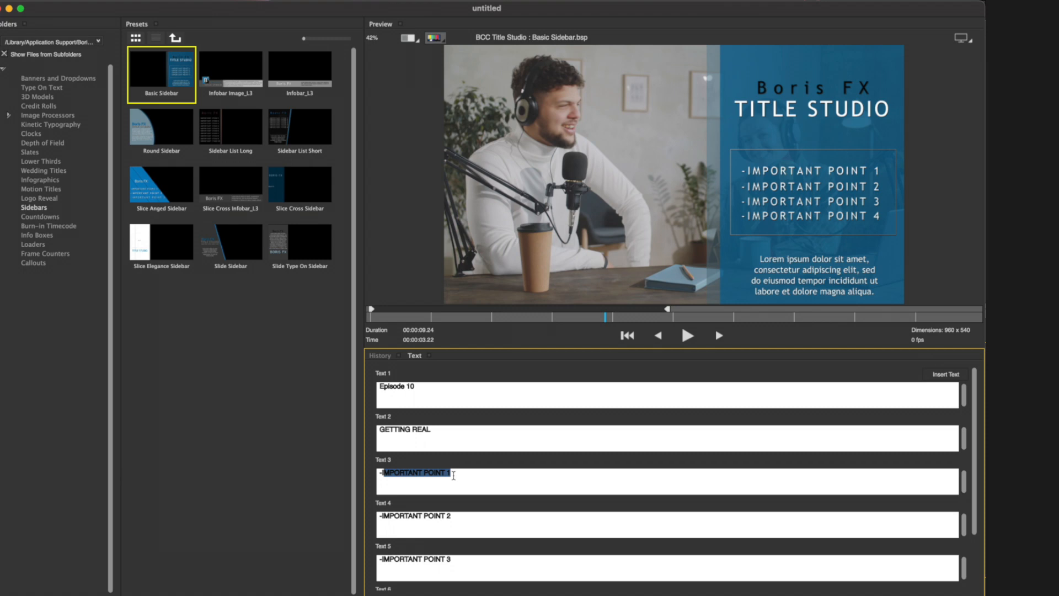
key(BackSpace)
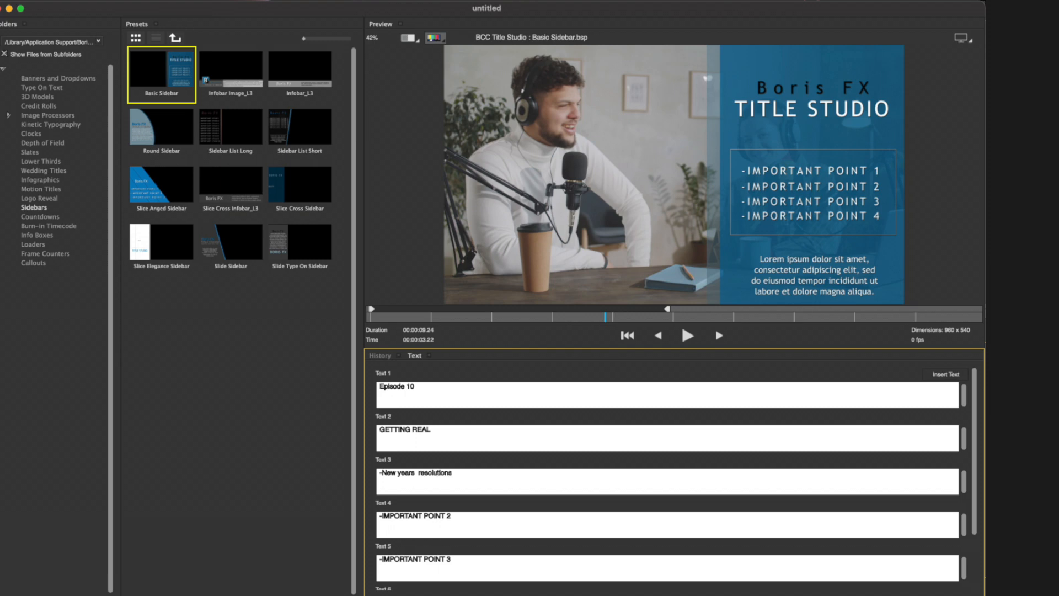
key(BackSpace)
drag(382, 517, 452, 516)
text(winter vacation)
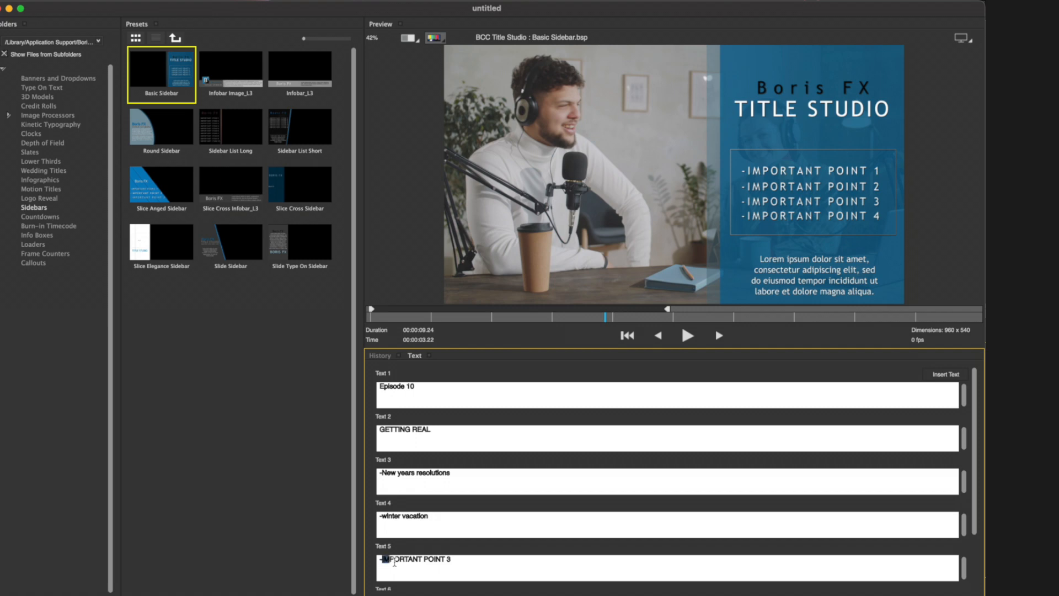
drag(382, 560, 452, 559)
text(meditation)
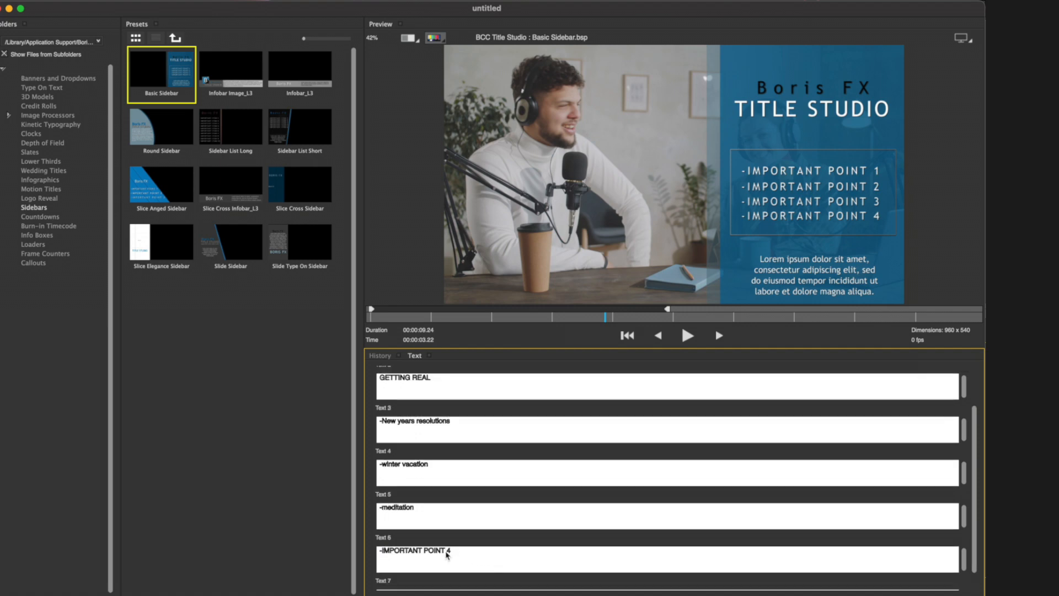
drag(382, 550, 454, 553)
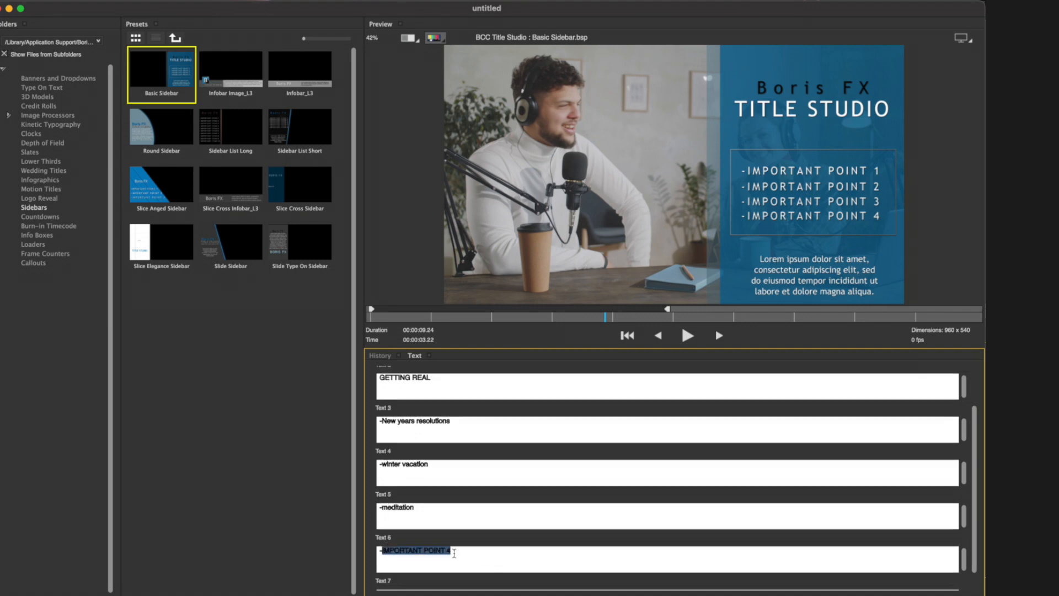
text(burning man)
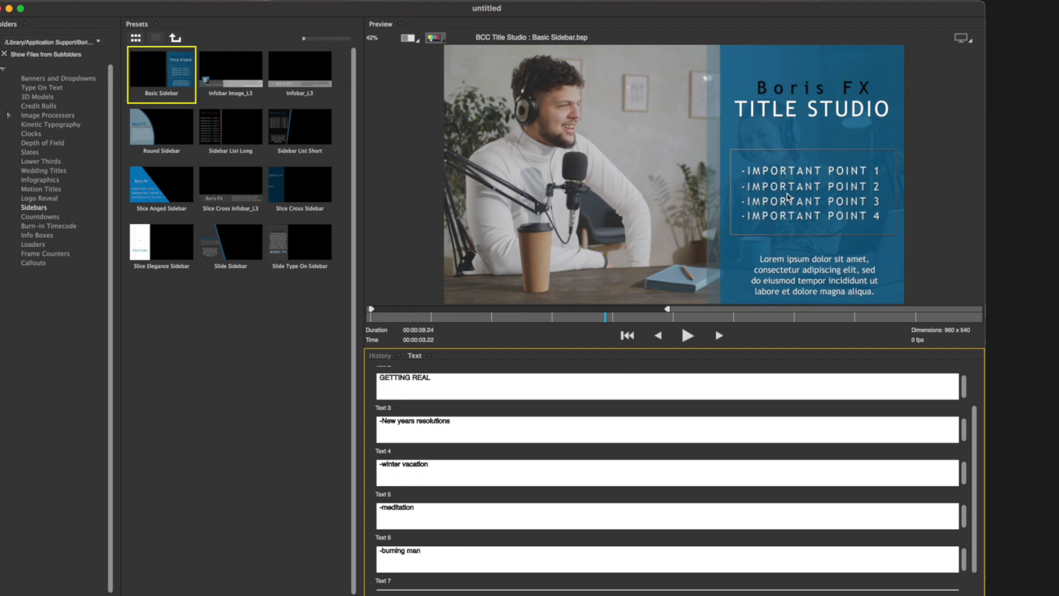
scroll(748, 421, up, 2)
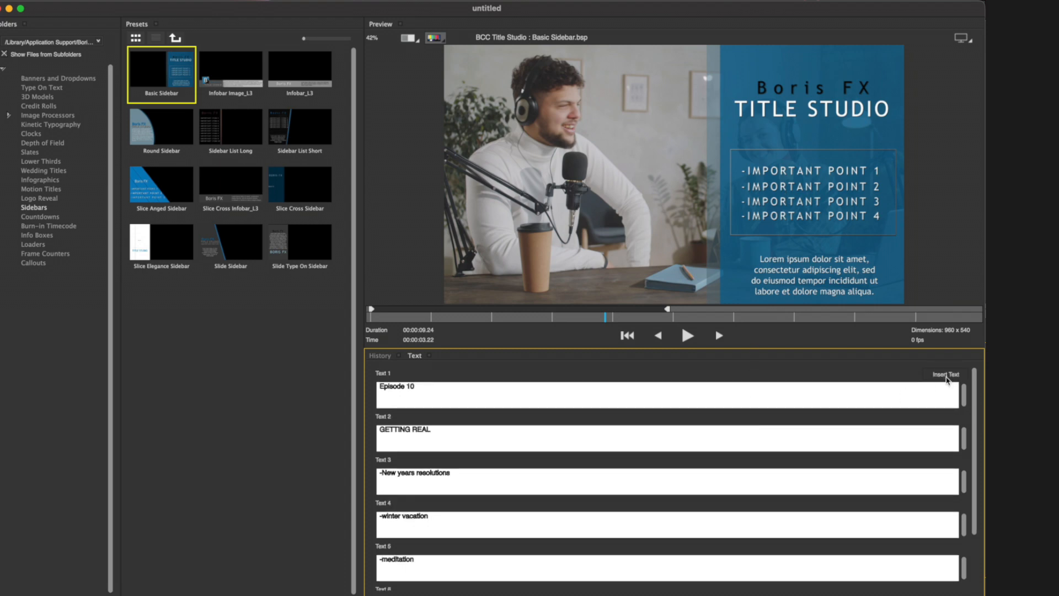
- Replace the Text 7 lorem ipsum paragraph with '2023 Copyright. This Podcast Studio'
click(946, 375)
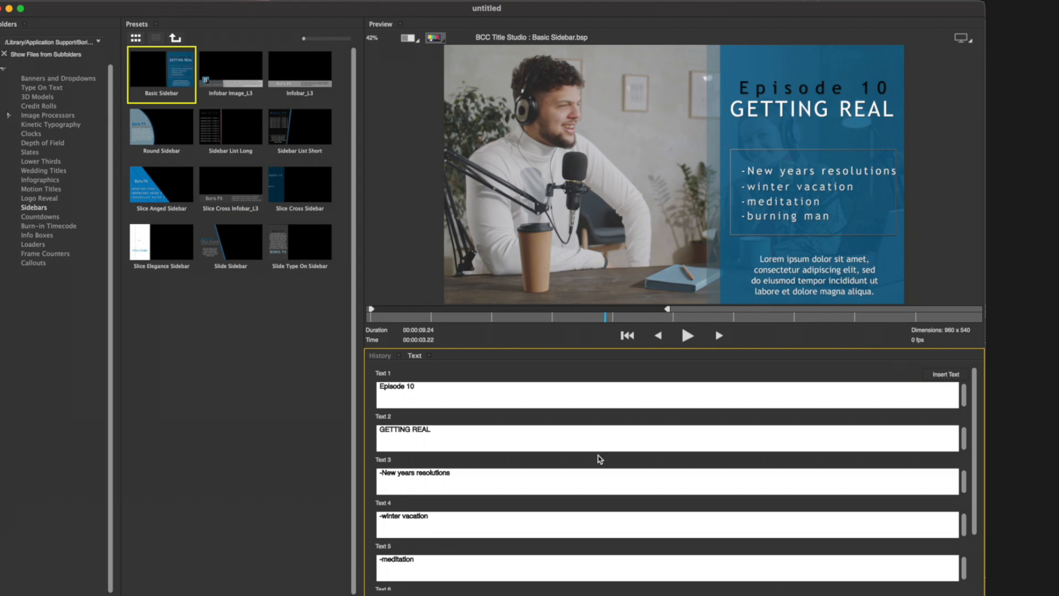
scroll(511, 566, down, 3)
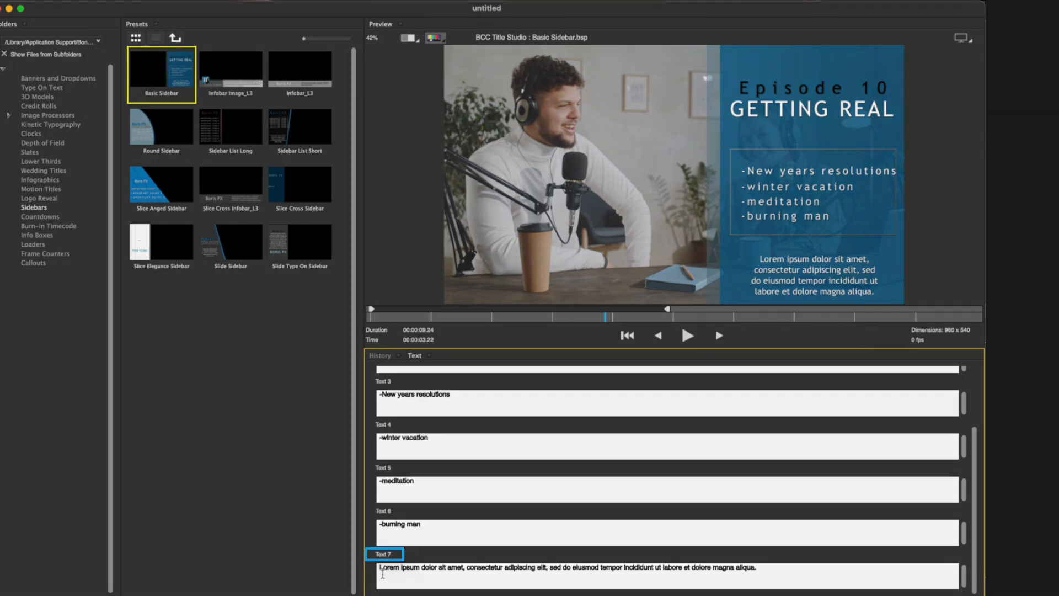
triple_click(382, 575)
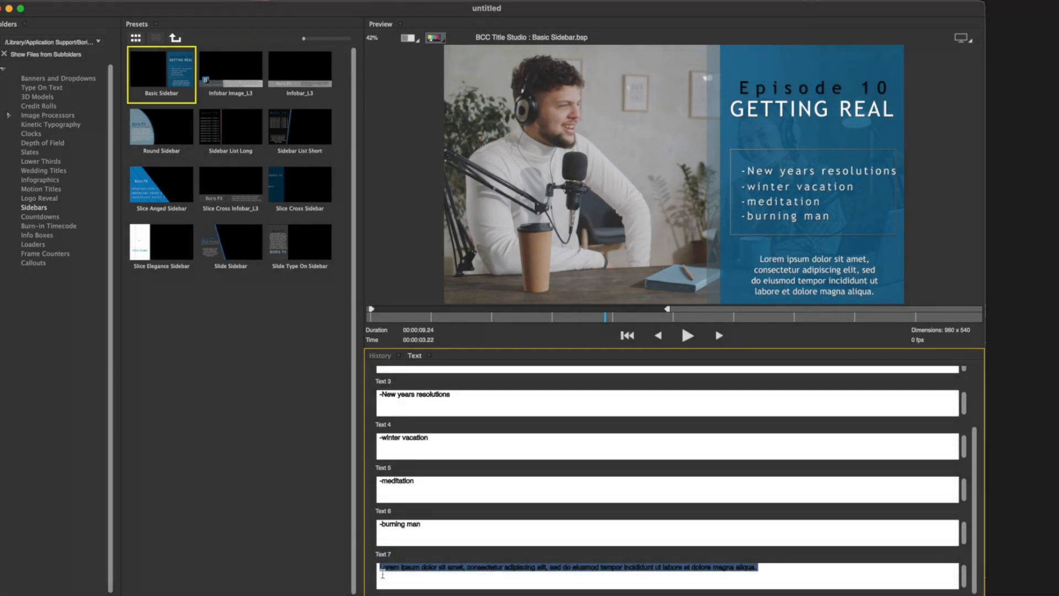
text(202)
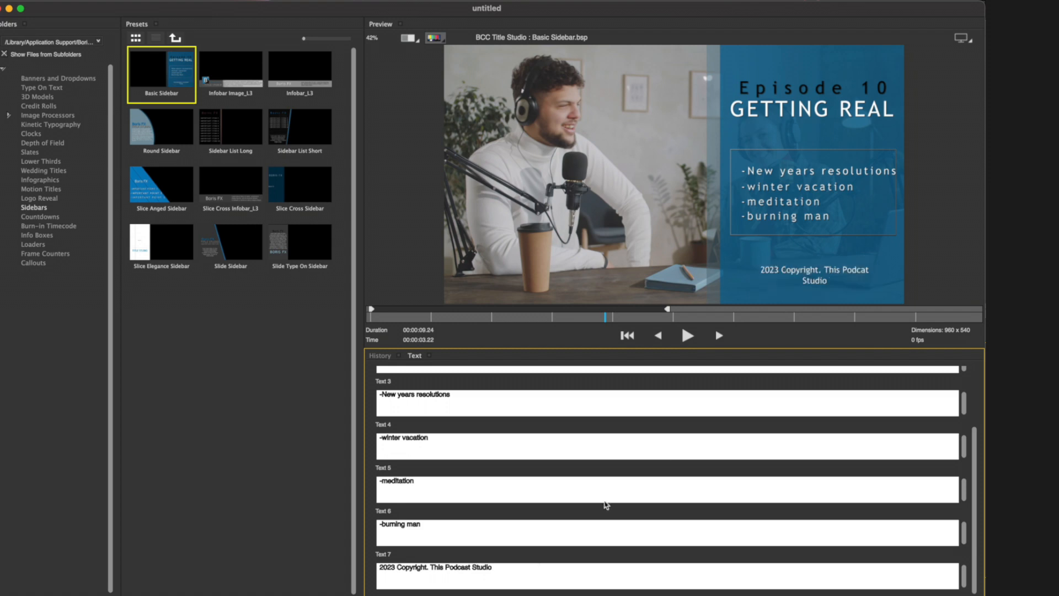
scroll(719, 426, up, 3)
click(954, 377)
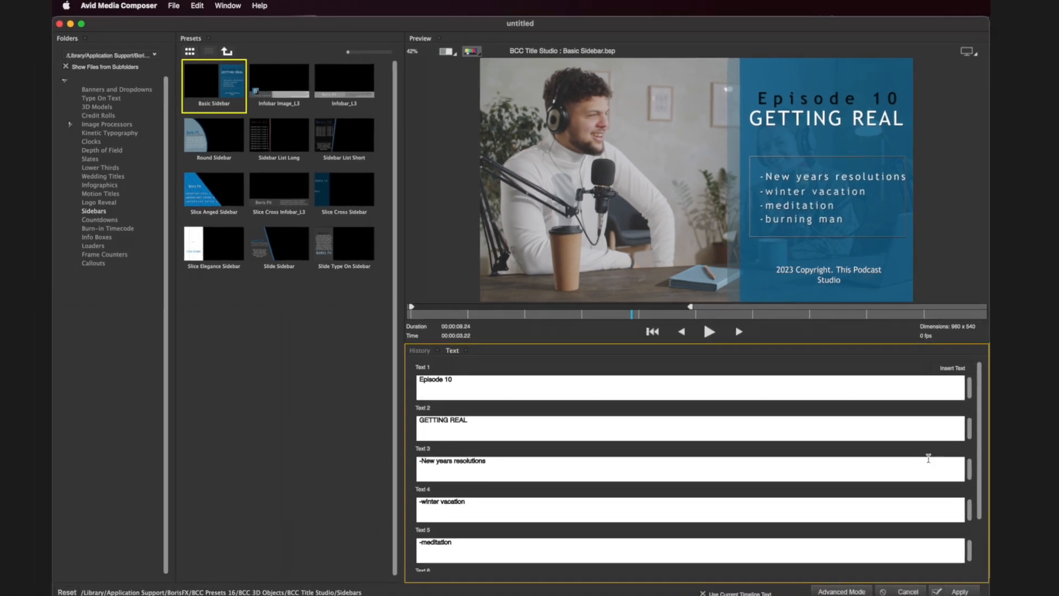
- Apply the sidebar title, scrub the sequence to check it, and open the V2 title's effect settings
click(954, 585)
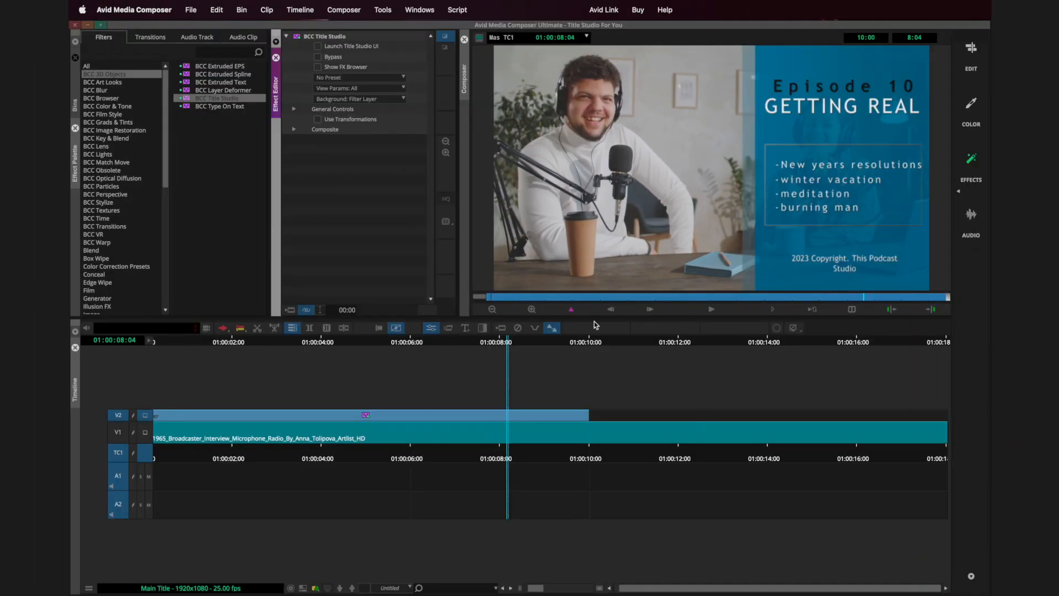
click(547, 342)
drag(548, 343, 379, 381)
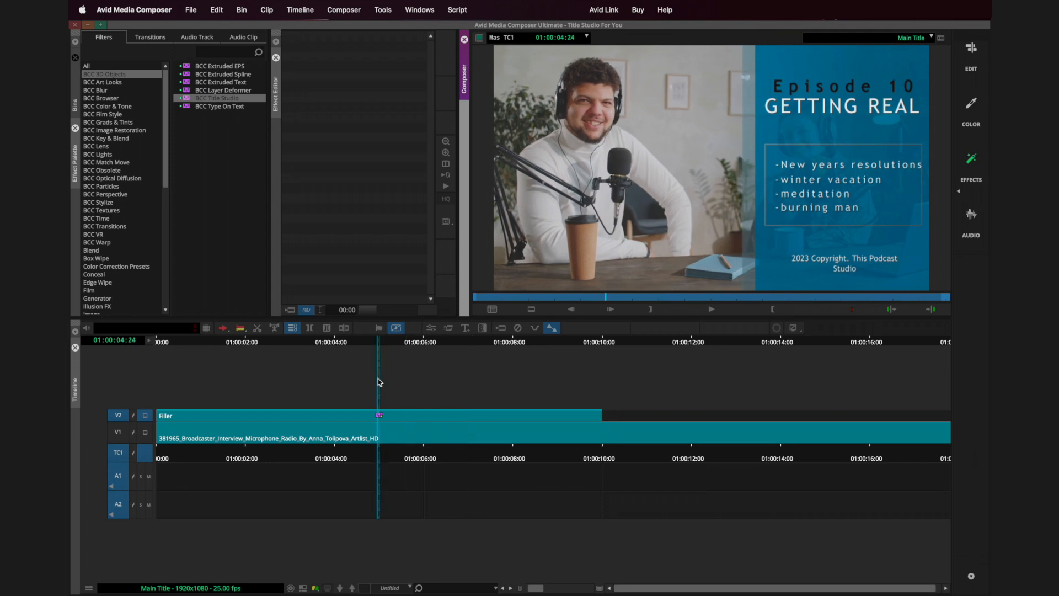
click(431, 328)
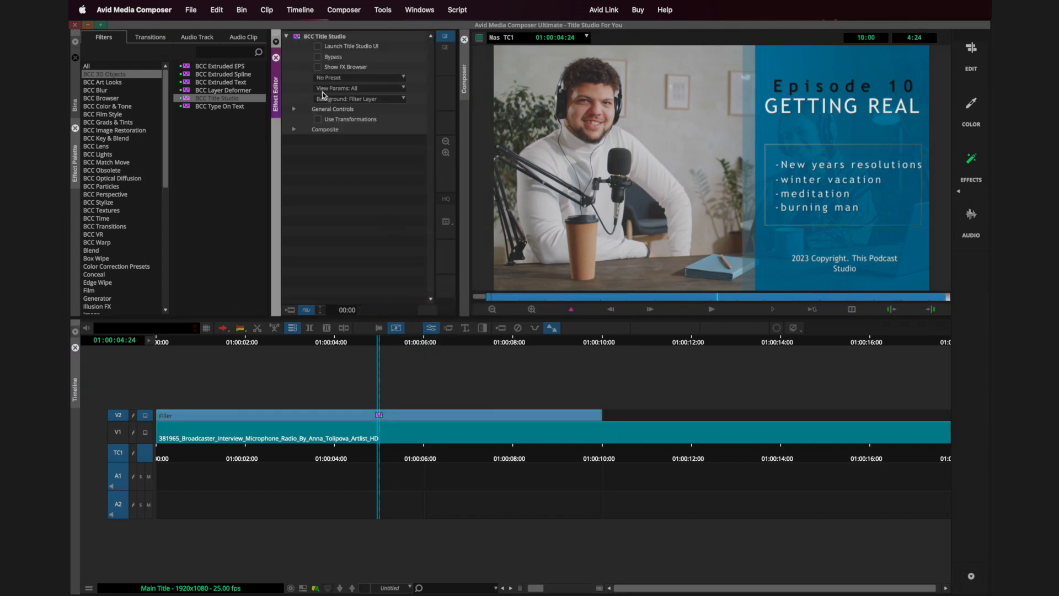
- Launch the Title Studio editor, keep the composite over video, and move to the Episode 10 frame
click(319, 48)
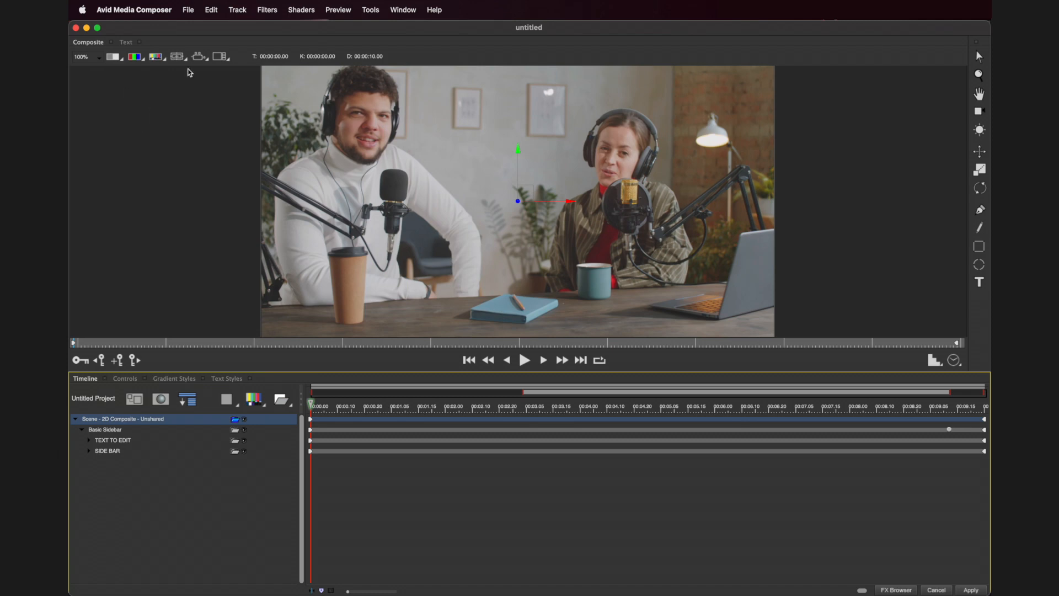
click(220, 57)
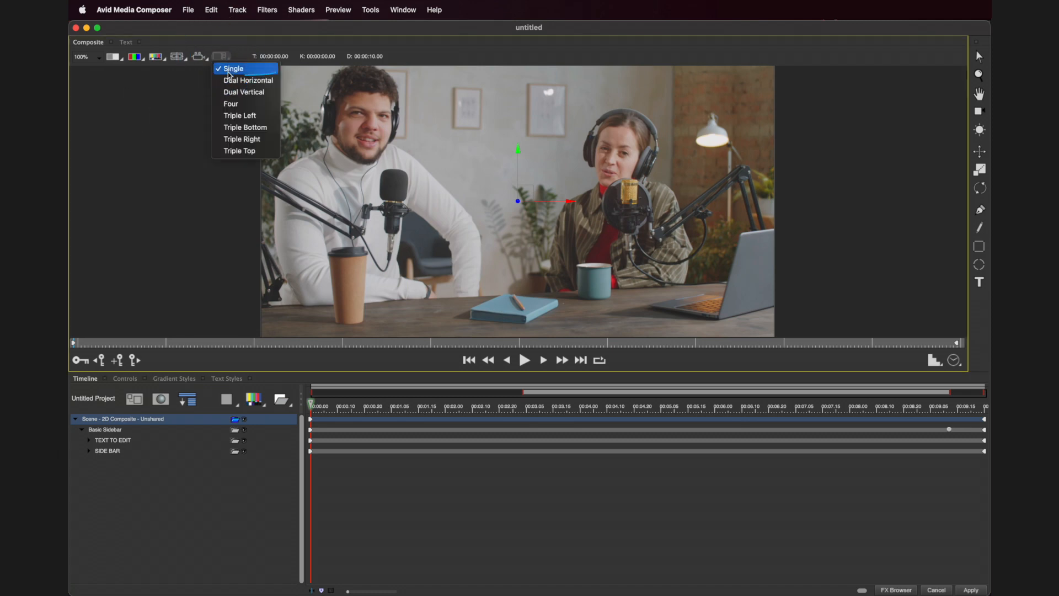
click(173, 100)
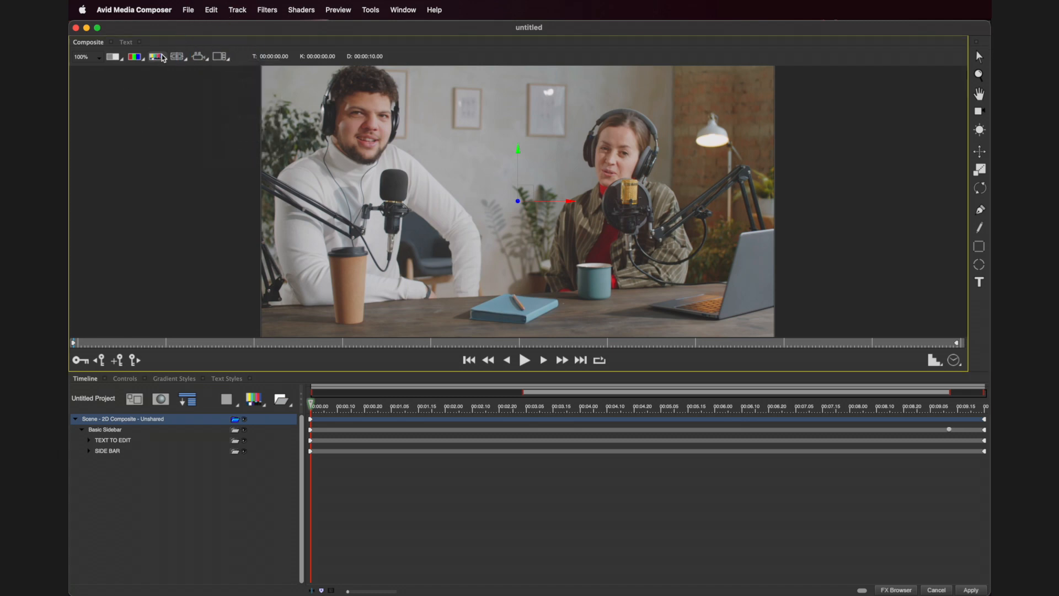
click(160, 57)
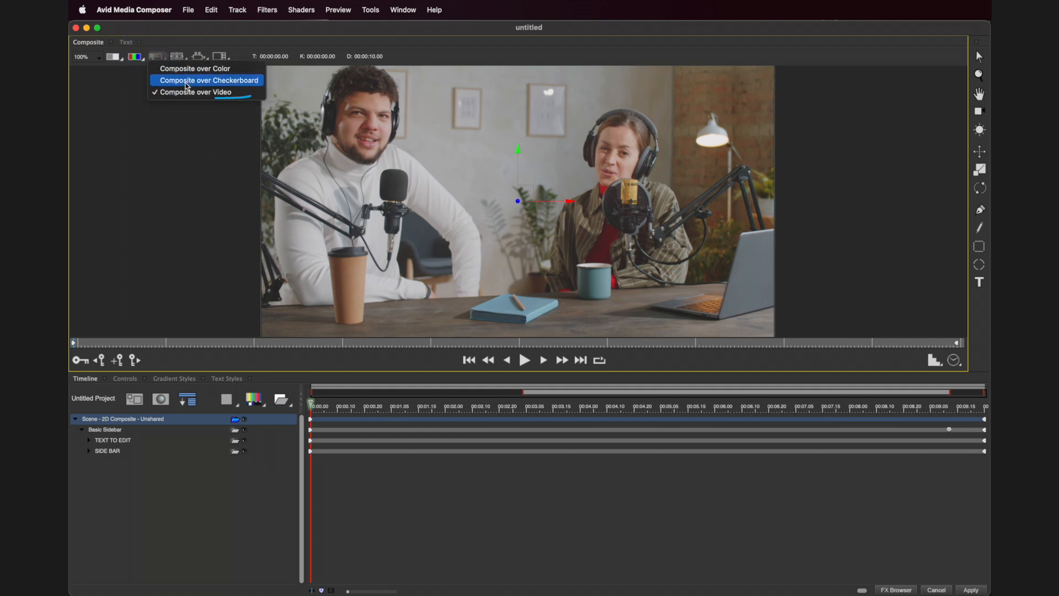
click(192, 92)
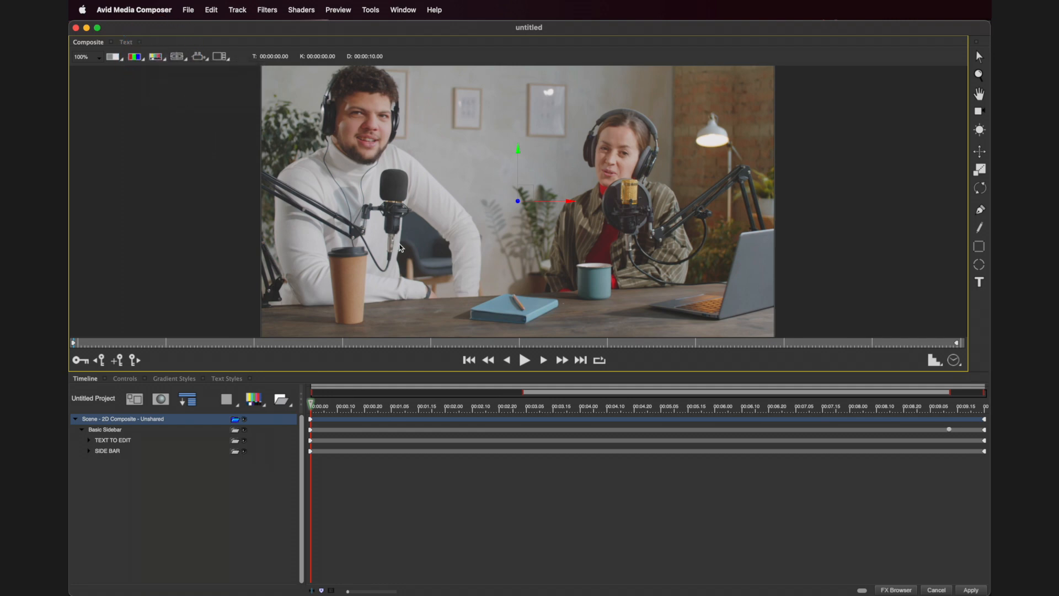
drag(519, 344, 541, 345)
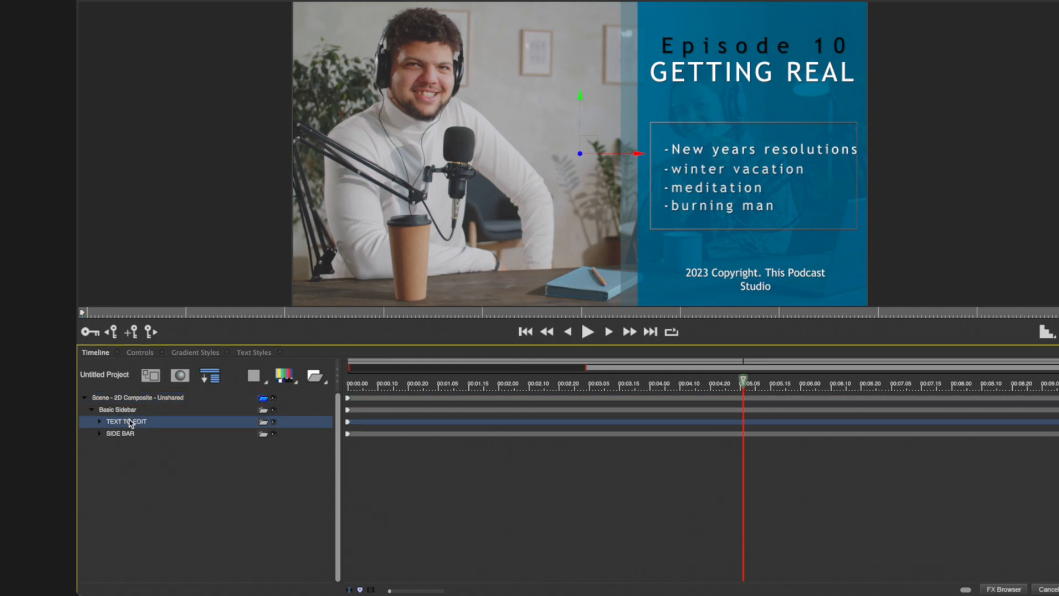
- Tighten the Episode 10 texture's Tracking and set its Letter Scale X to 98
click(99, 424)
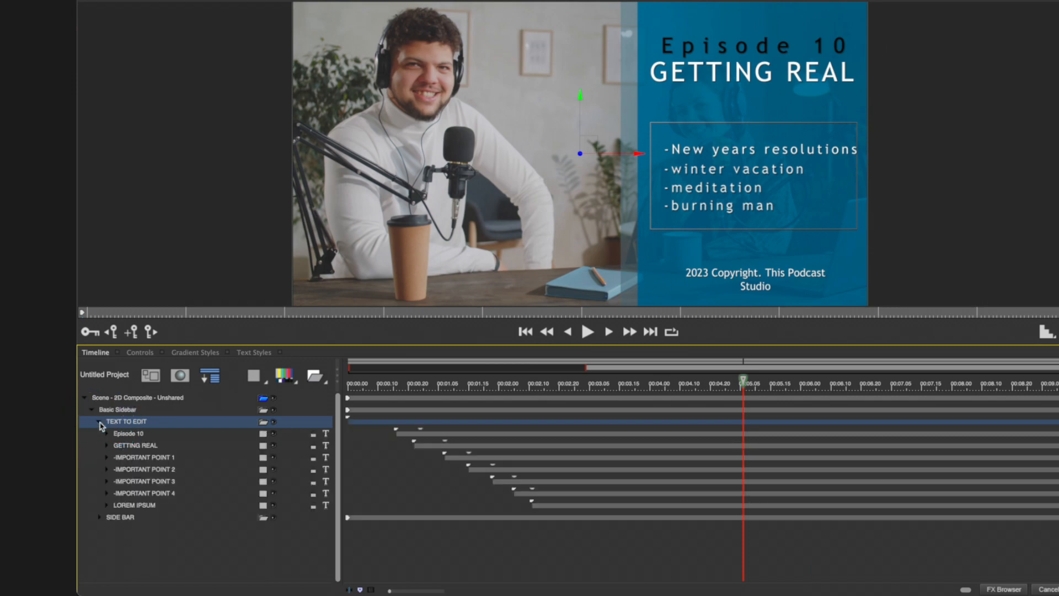
click(122, 433)
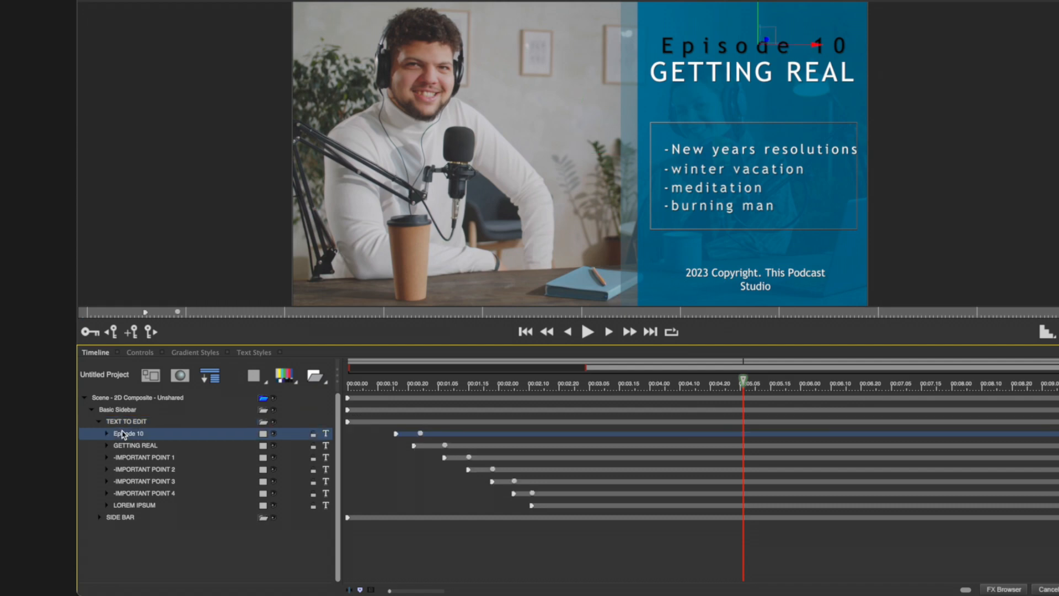
click(107, 434)
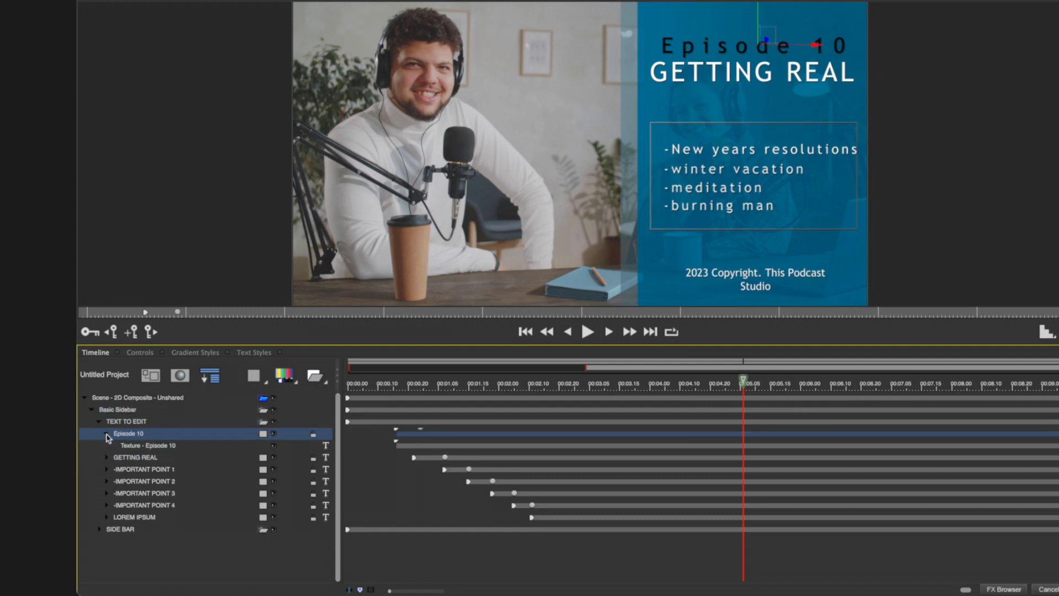
click(140, 446)
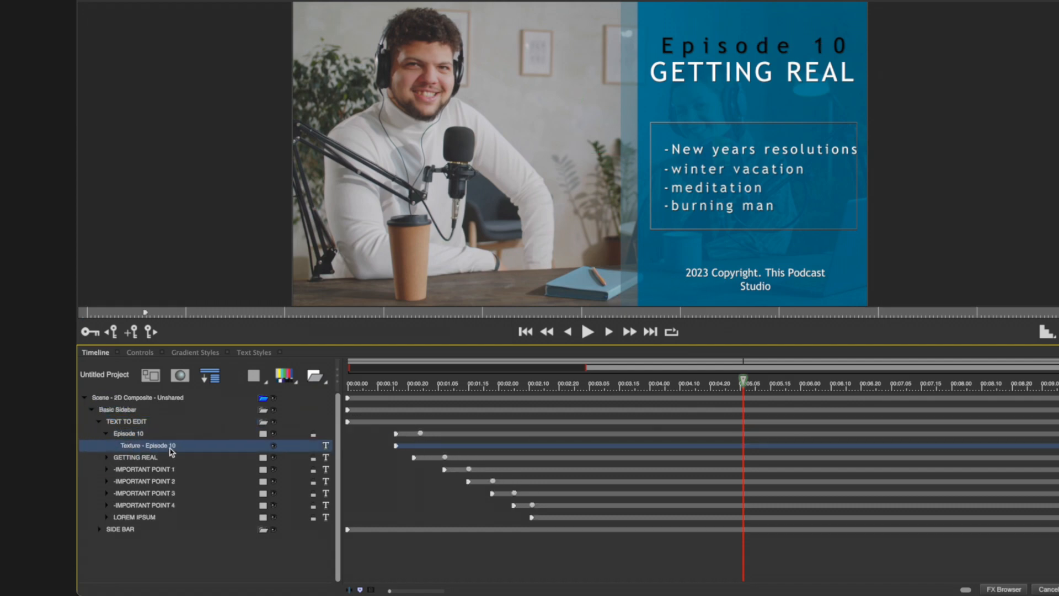
click(149, 356)
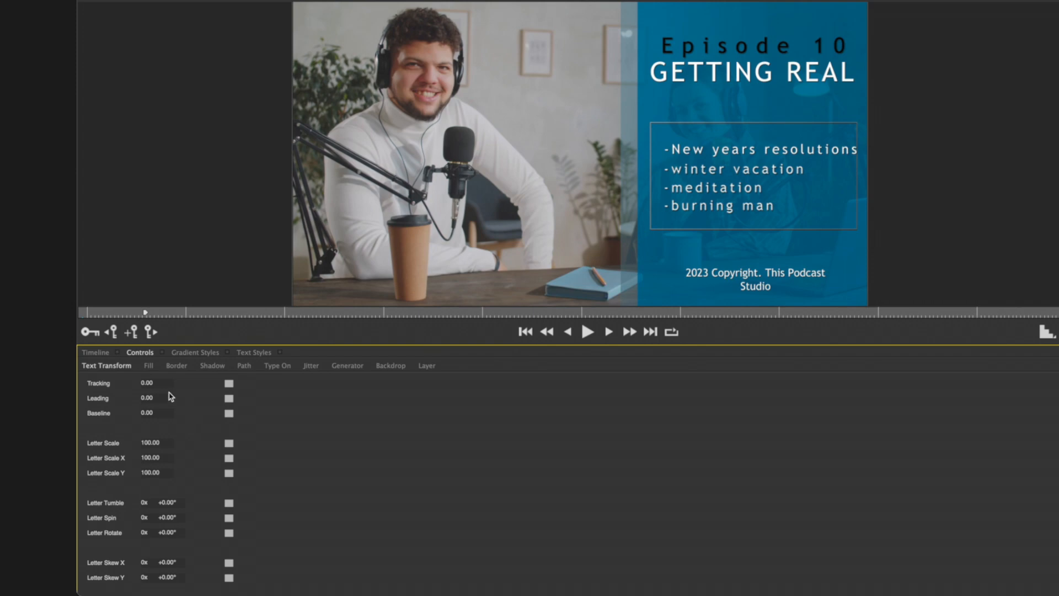
mouse_move(148, 384)
mouse_down()
mouse_move(159, 385)
mouse_move(147, 397)
mouse_up()
drag(133, 458, 132, 457)
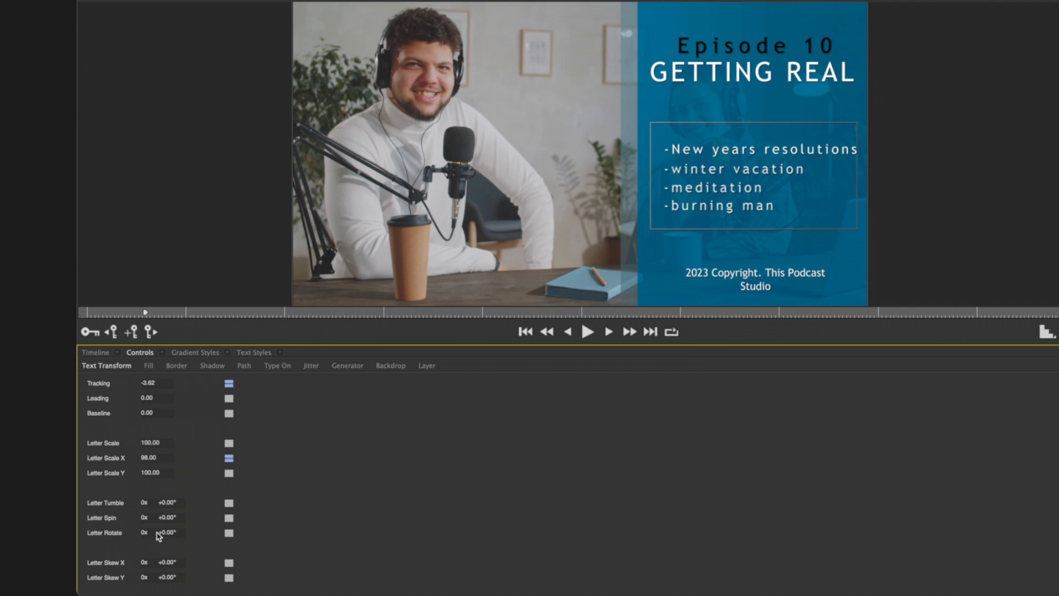
click(95, 353)
- Raise the Episode 10 layer by setting its Position Y to 138.17
click(129, 434)
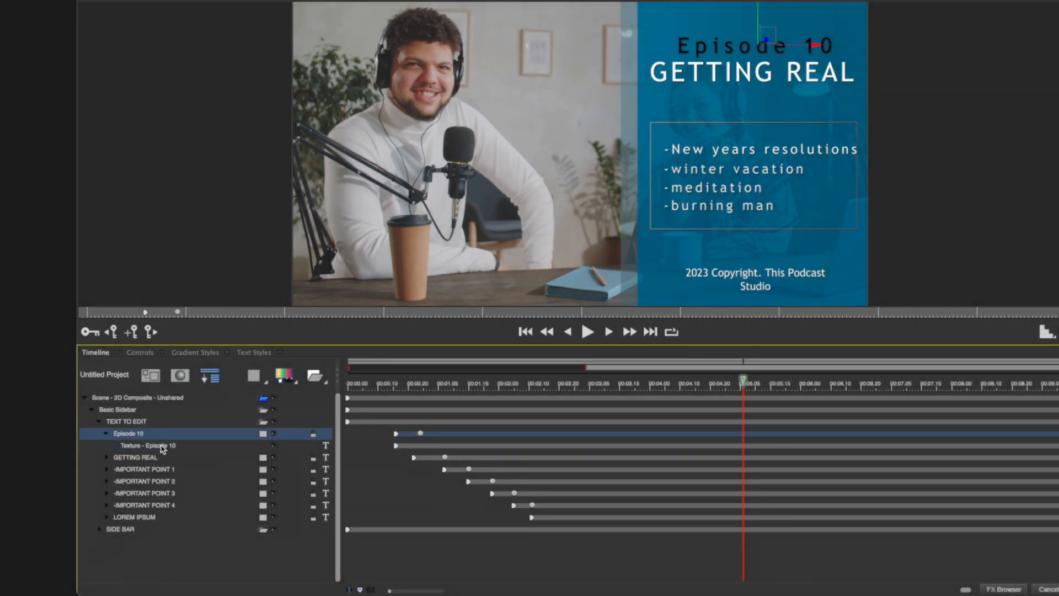
click(147, 354)
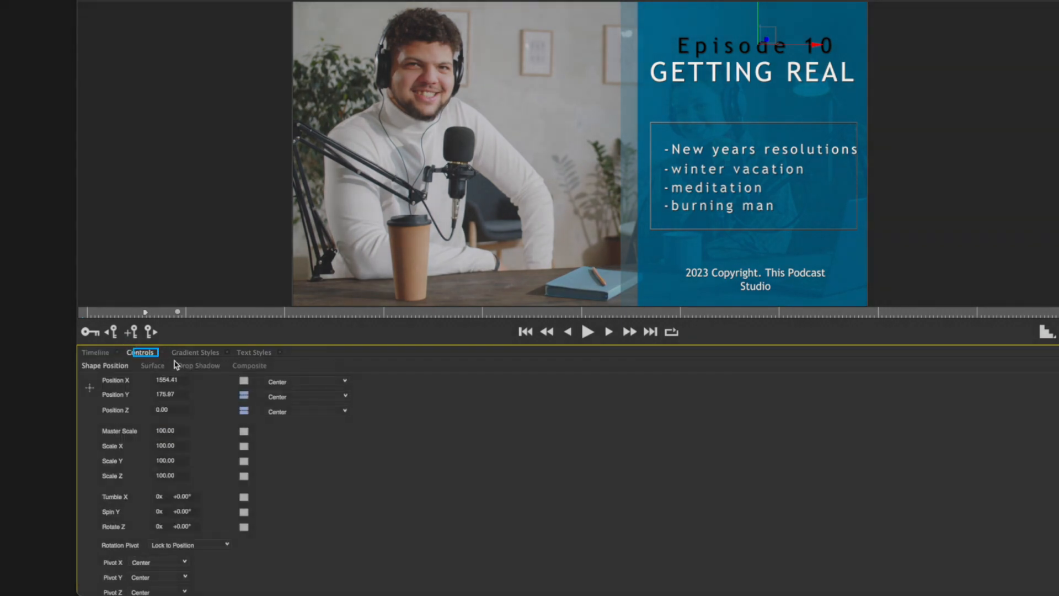
drag(169, 395, 168, 399)
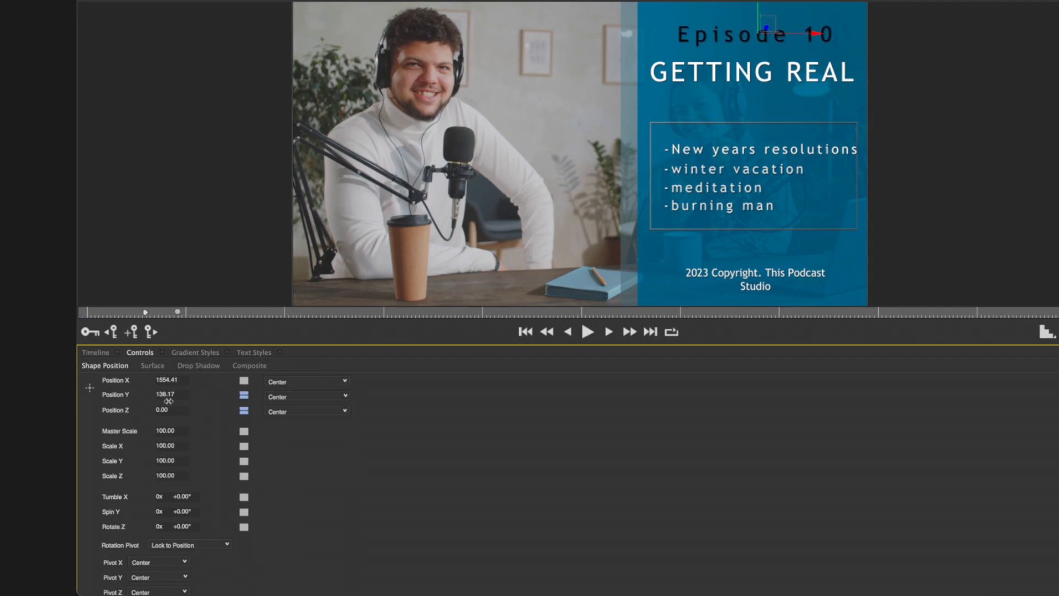
click(96, 352)
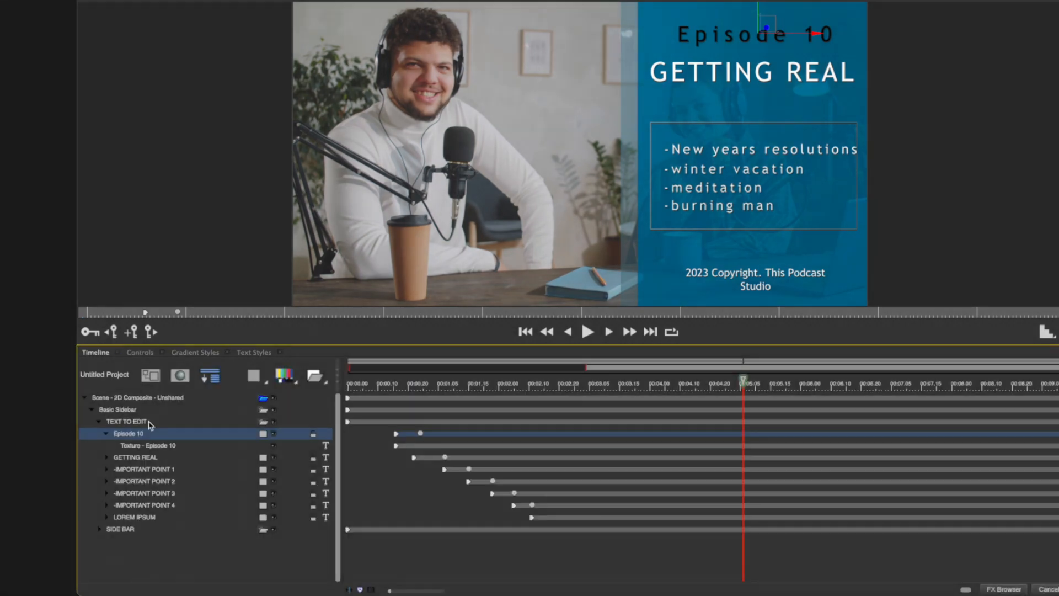
- Set the Tracking of the New years resolutions texture layer to -1.78
click(143, 469)
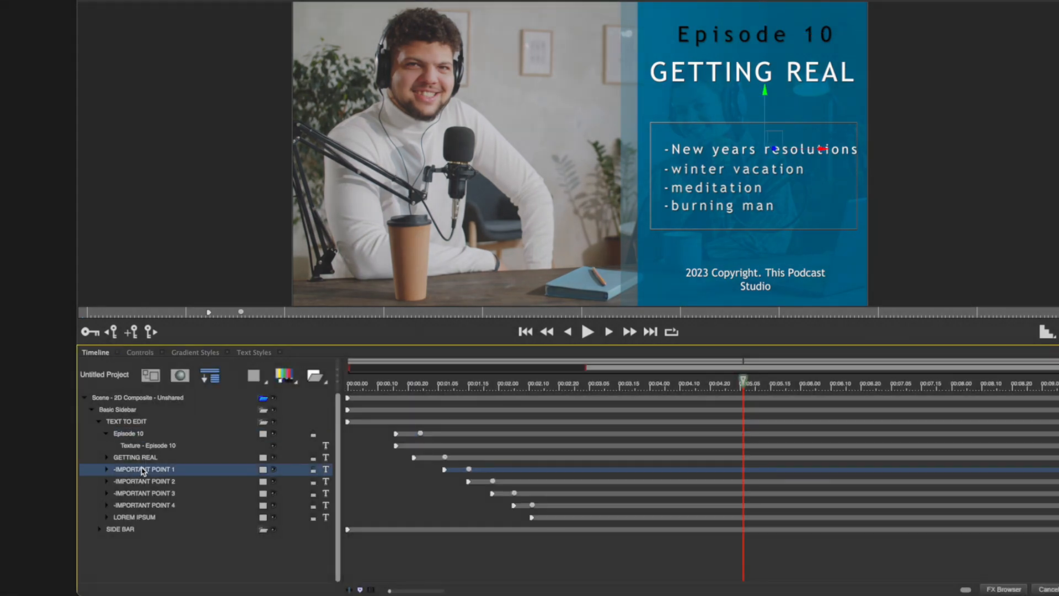
click(107, 469)
click(153, 482)
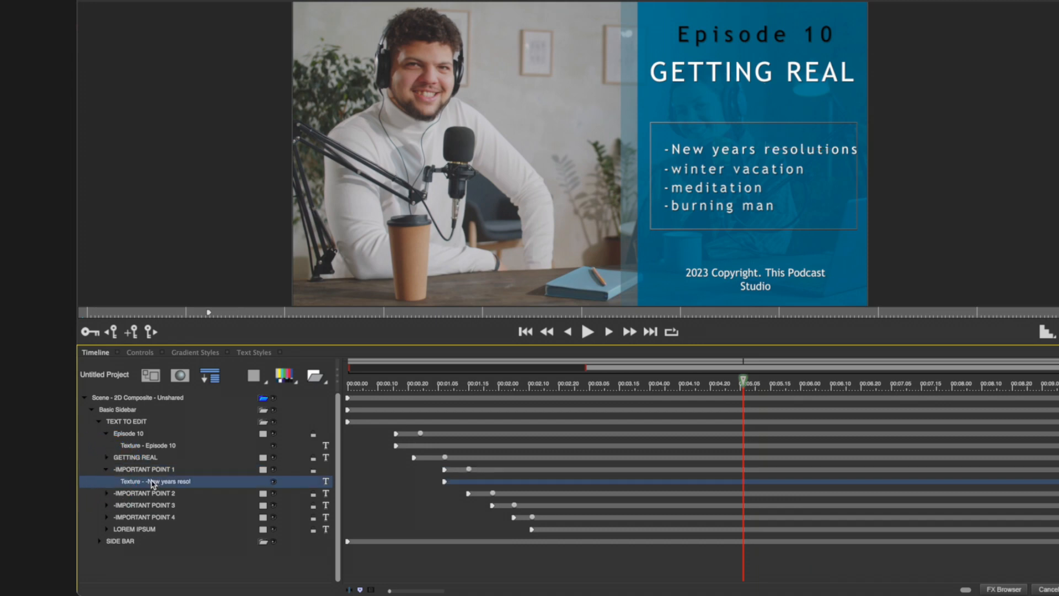
click(147, 355)
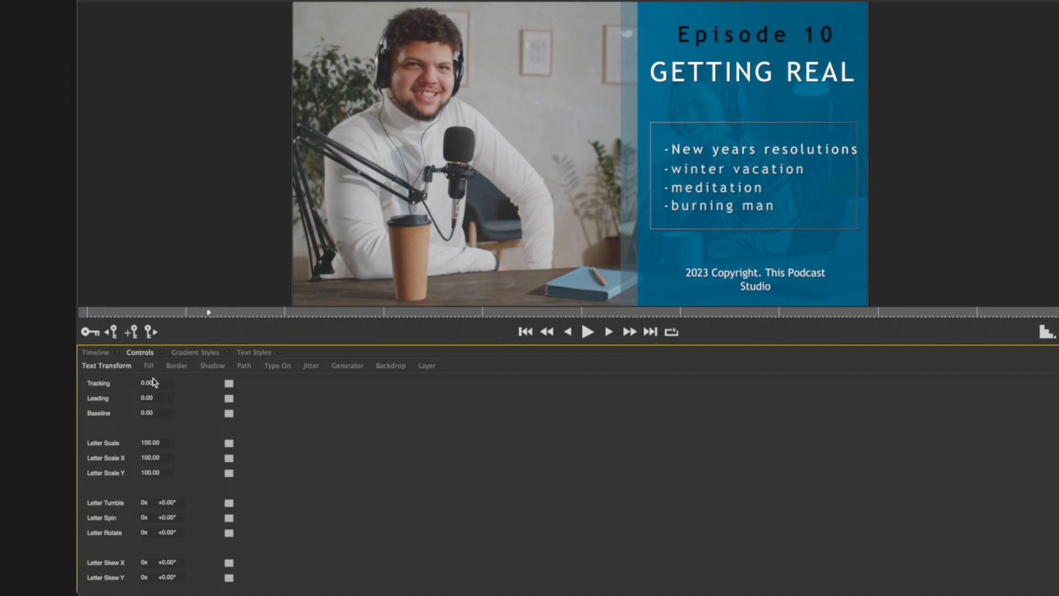
drag(150, 384, 150, 381)
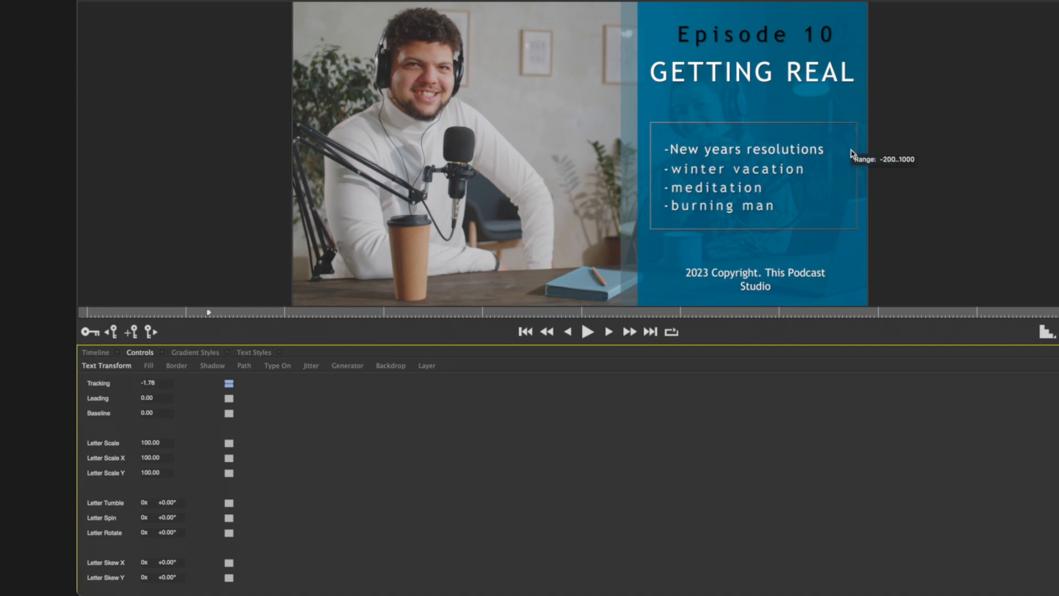
click(103, 355)
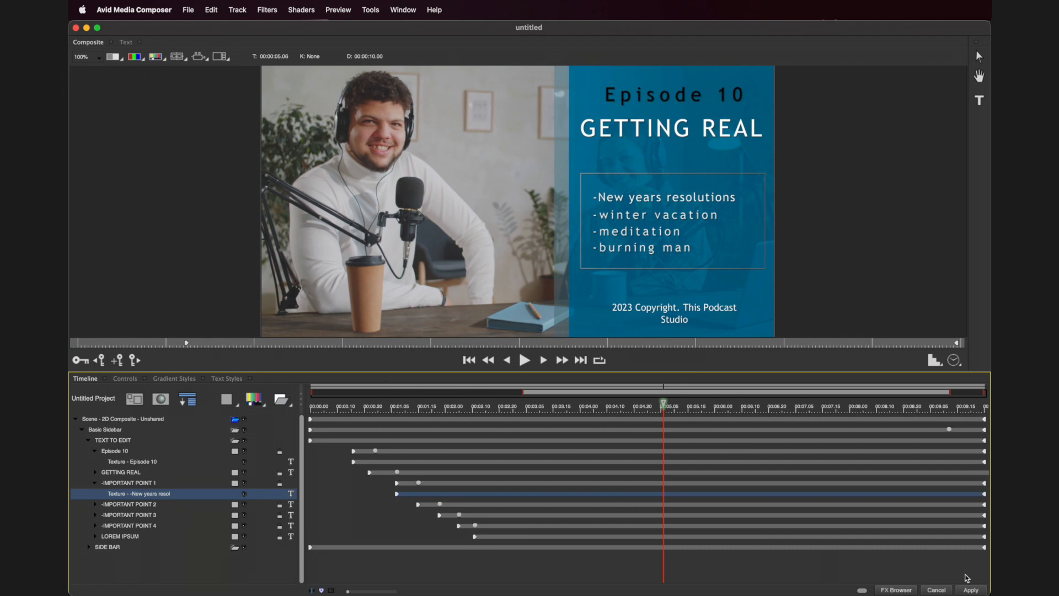
- Apply the Title Studio edits, scrub the sequence, and play it back full screen
click(972, 590)
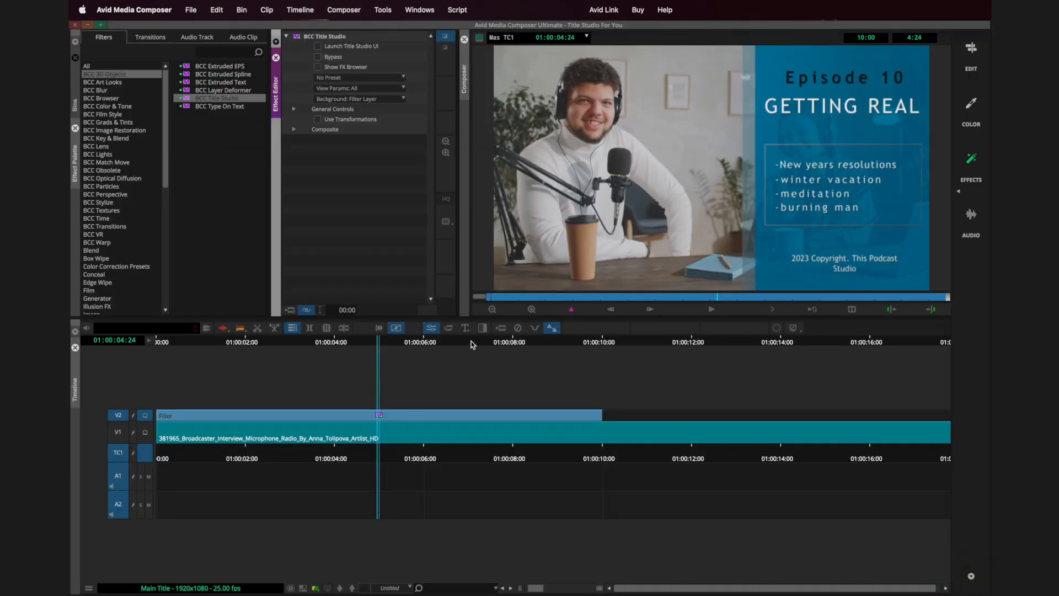
drag(413, 341, 134, 336)
key(space)
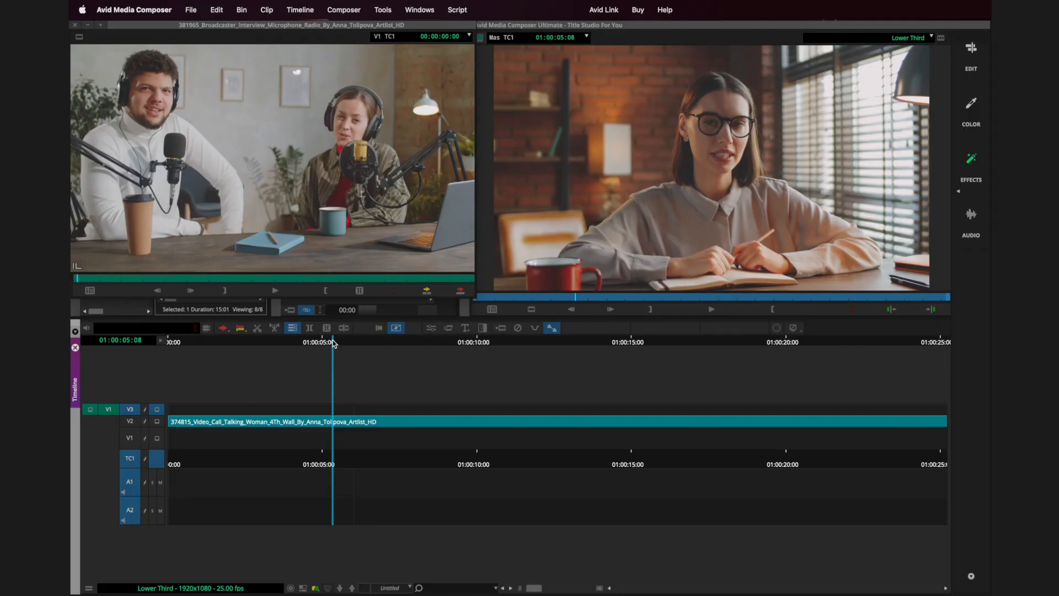
- Add BCC Title Studio from BCC 3D Objects onto V3 at 01:00:04:06 over the woman's clip
drag(334, 343, 362, 341)
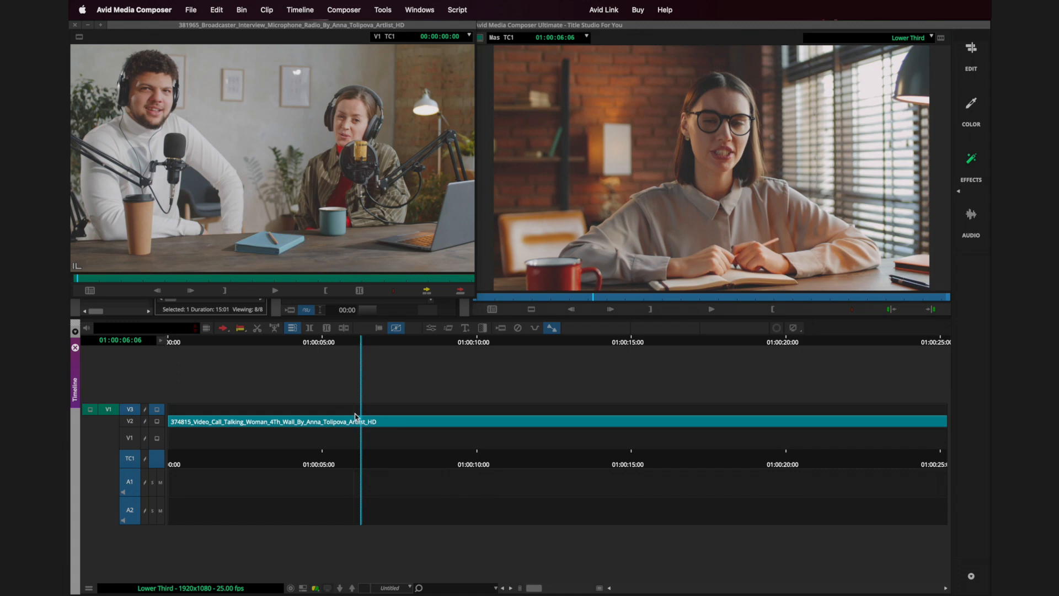
click(300, 344)
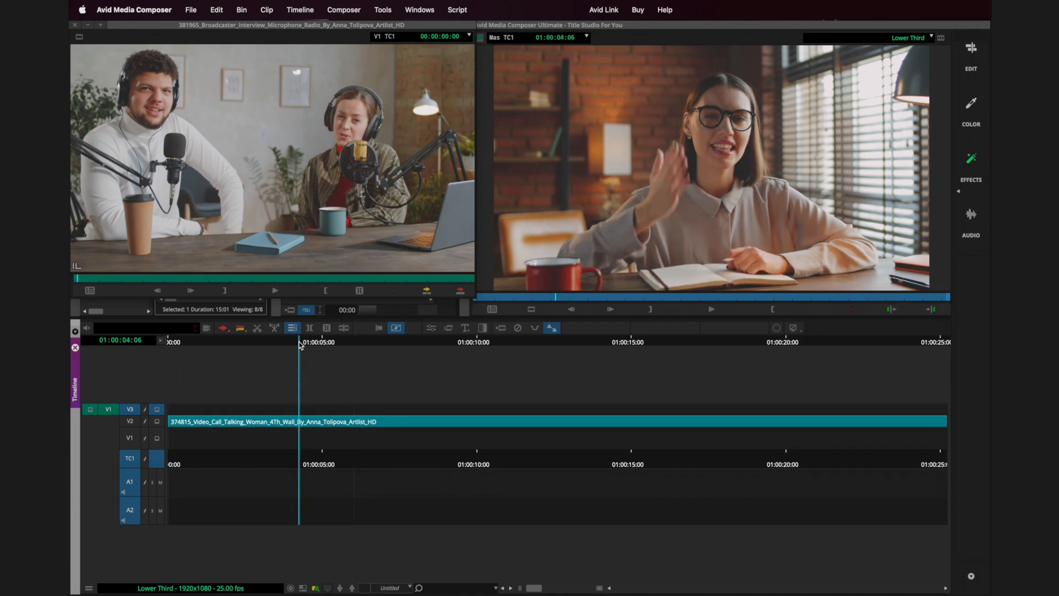
drag(159, 25, 417, 5)
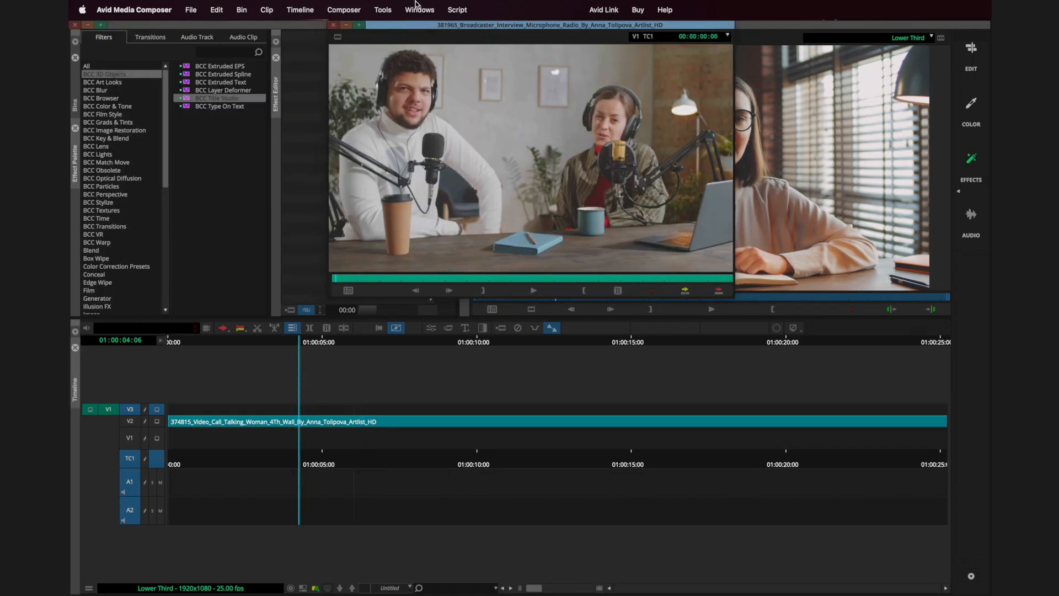
click(76, 155)
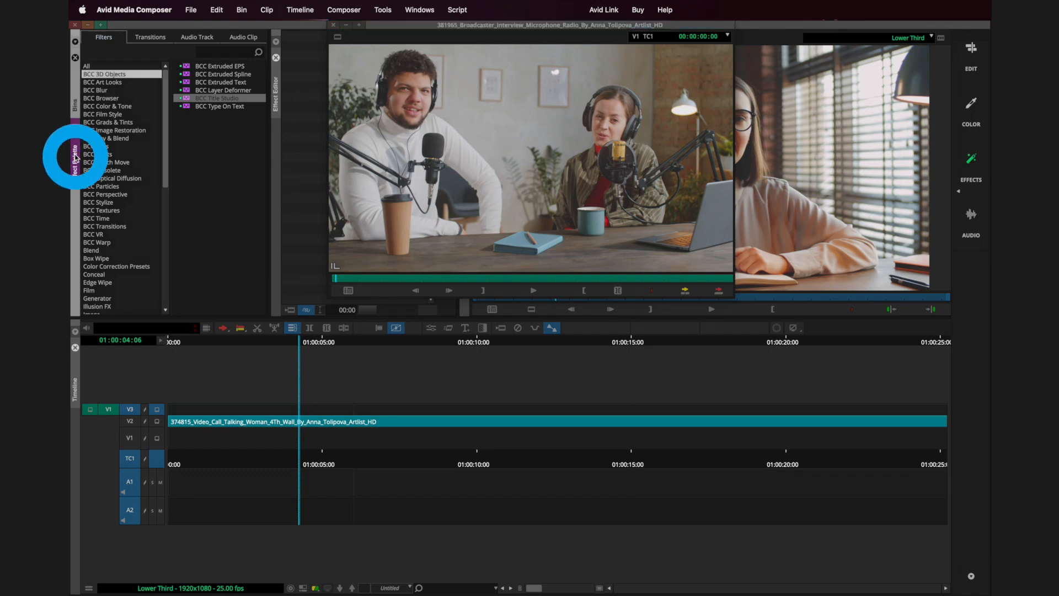
click(109, 75)
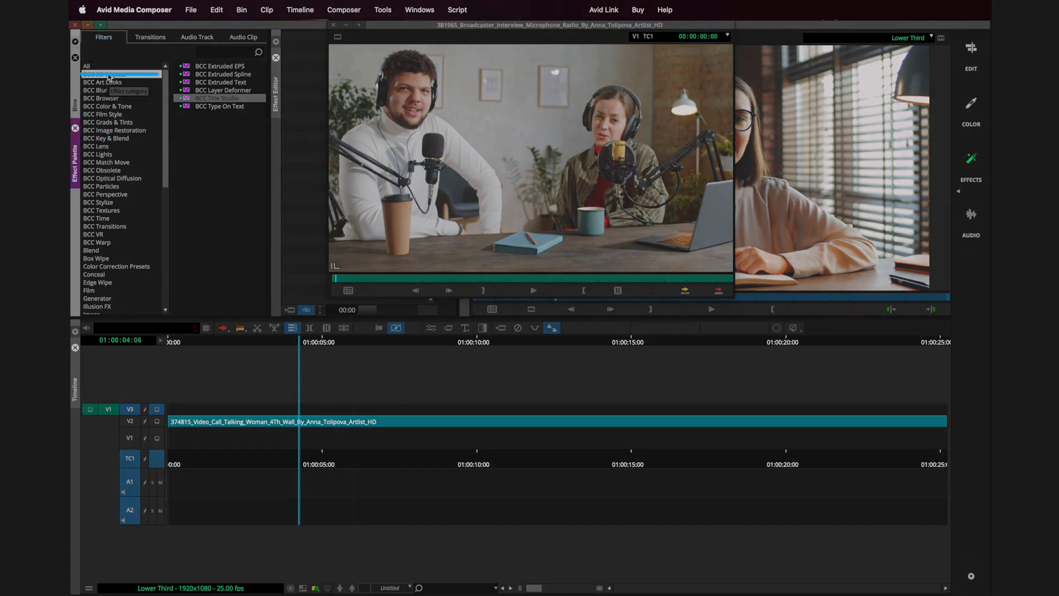
drag(188, 99, 258, 410)
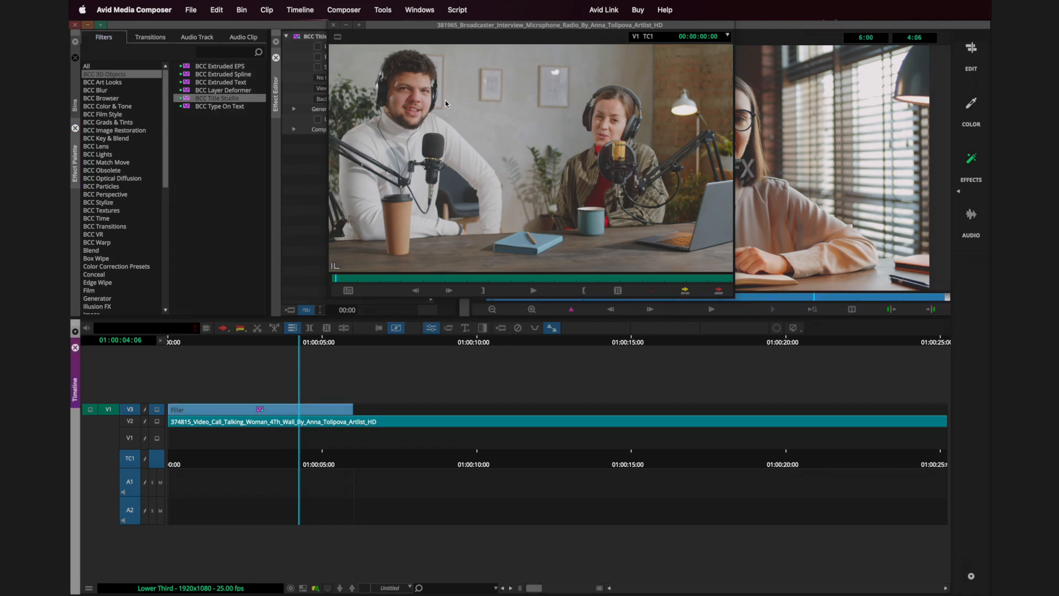
click(334, 24)
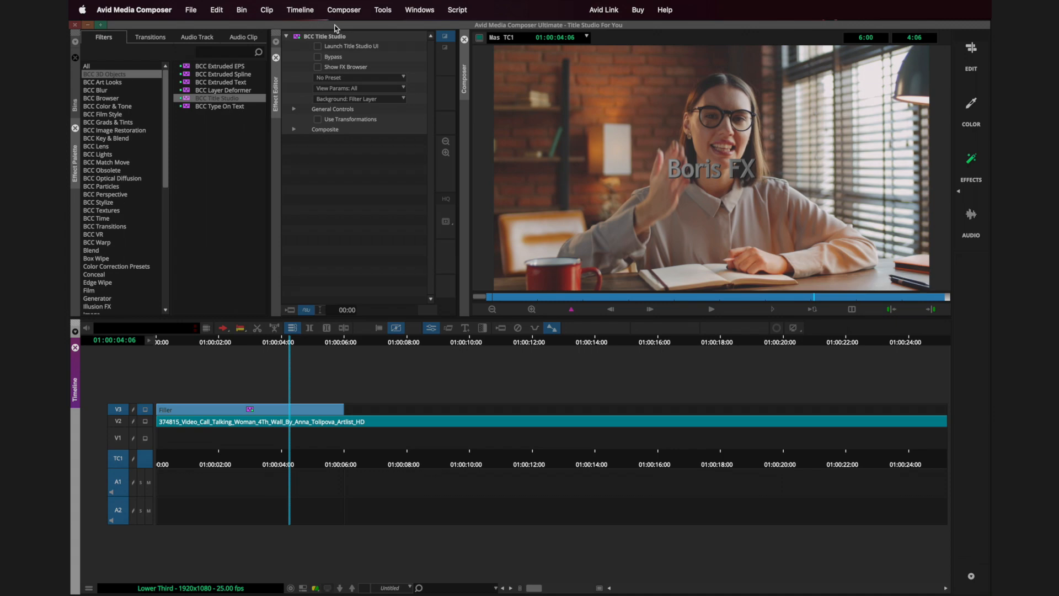
- Browse the Lower Thirds presets and preview the Basic Title Credit Orange animation
click(317, 67)
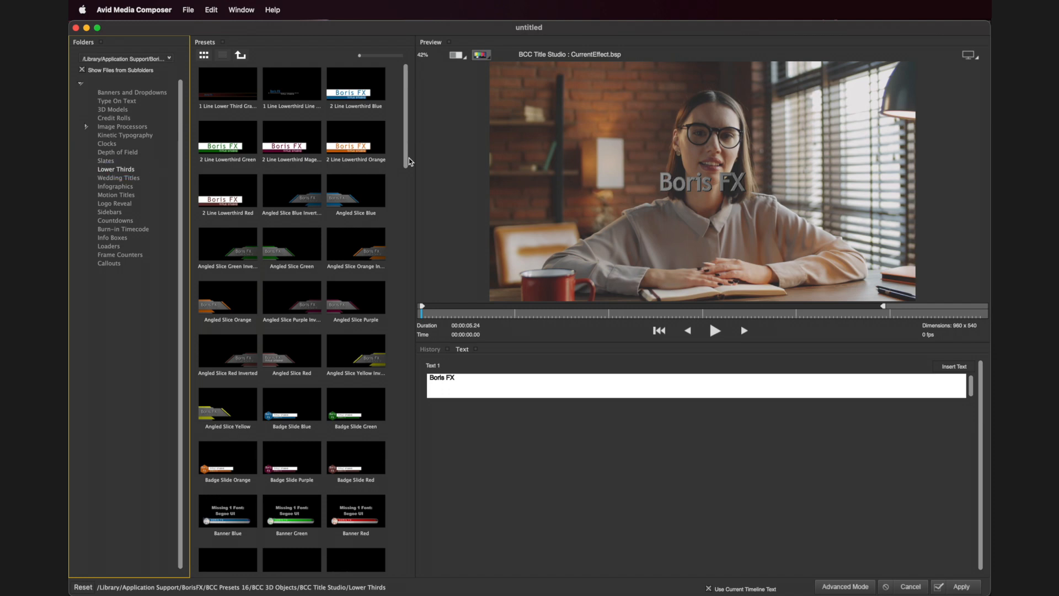
drag(409, 162, 407, 248)
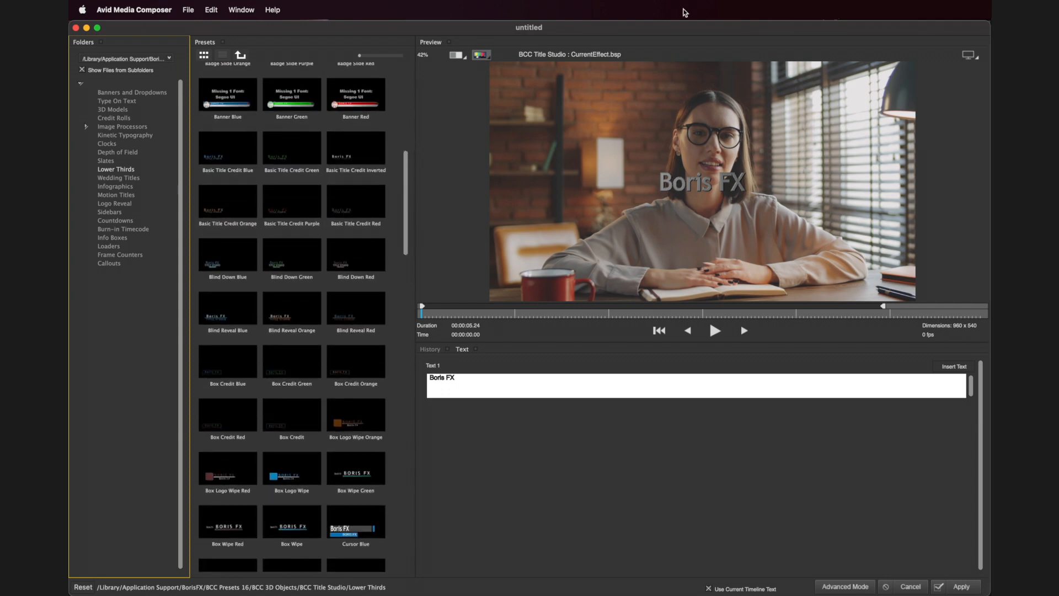
click(215, 207)
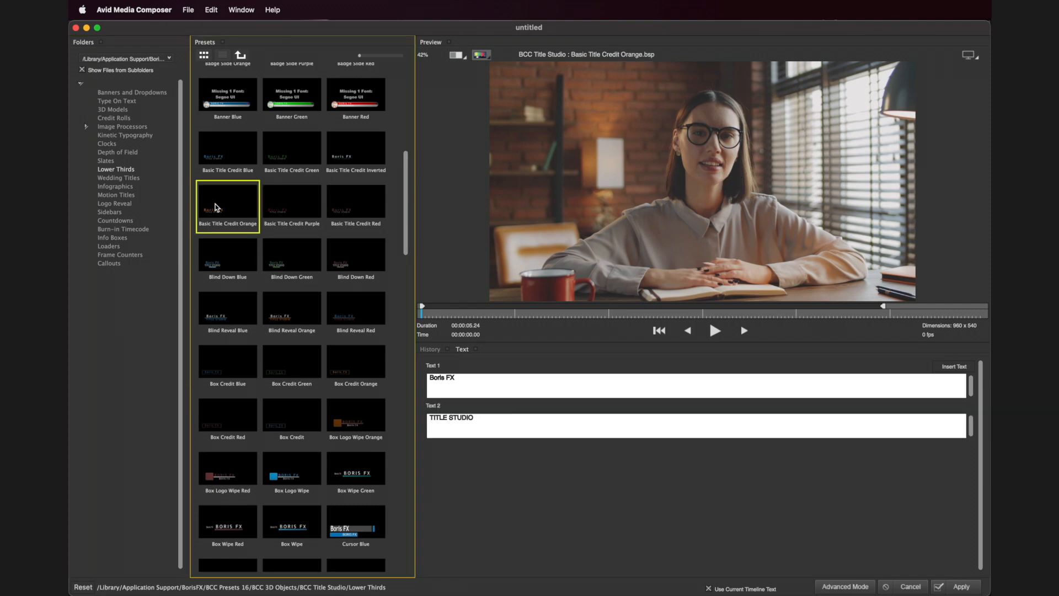
click(715, 331)
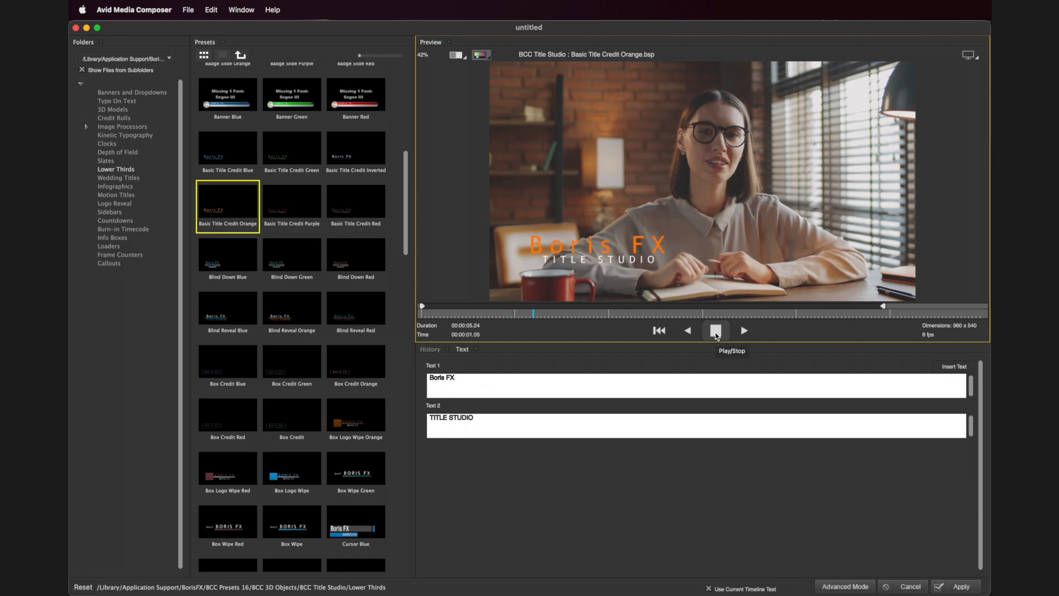
click(716, 332)
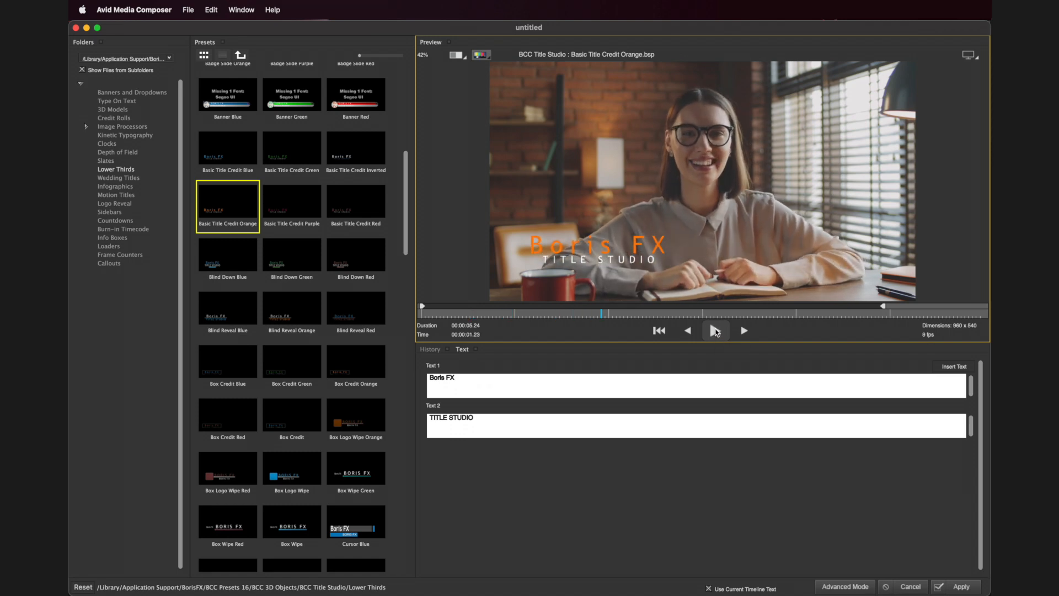
- Select the Blind Reveal Orange preset and preview its animation from the start
click(281, 315)
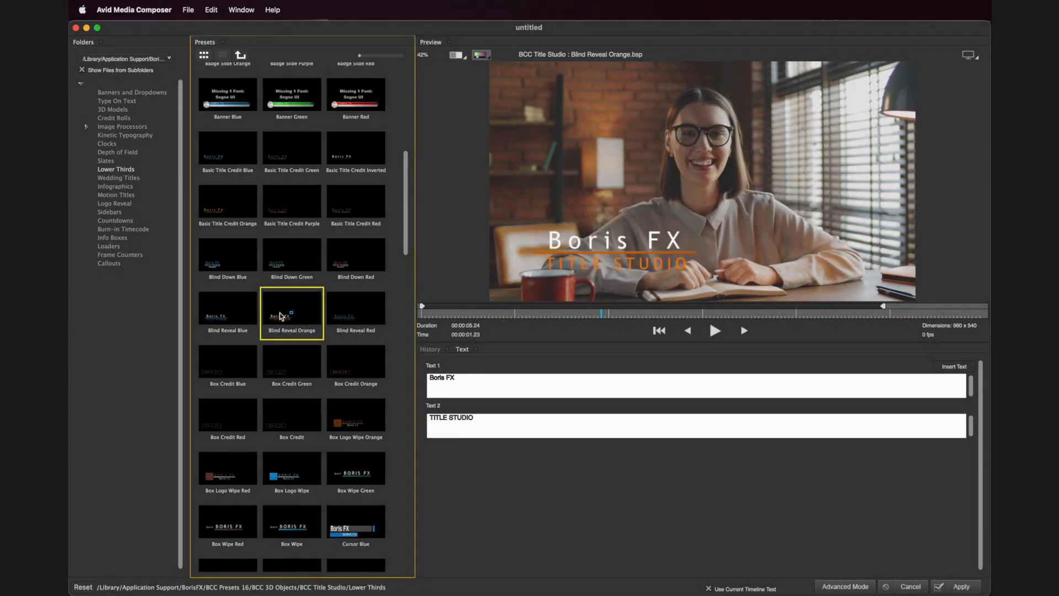
click(658, 330)
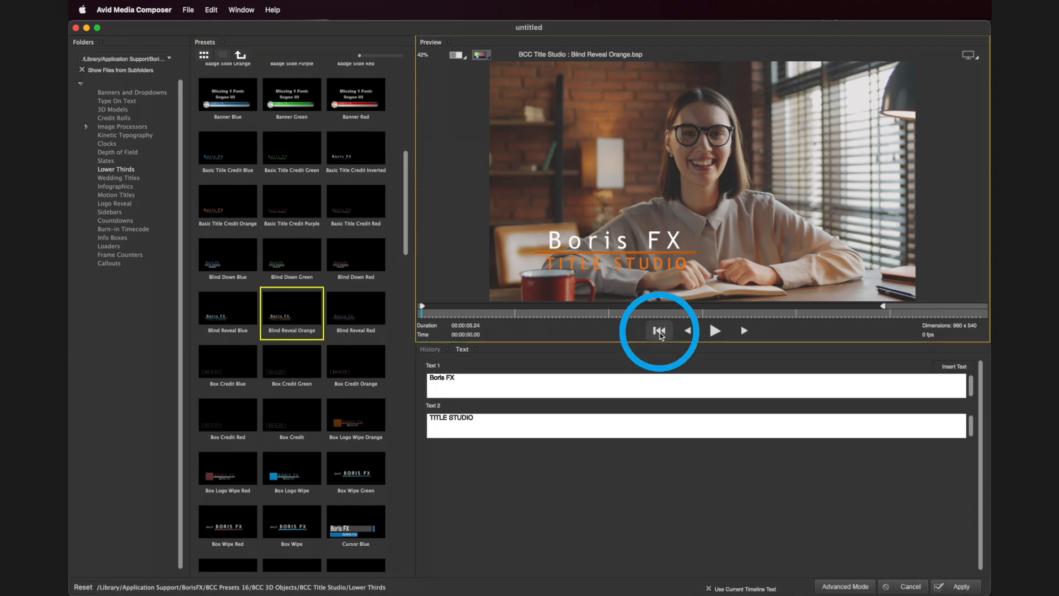
click(713, 331)
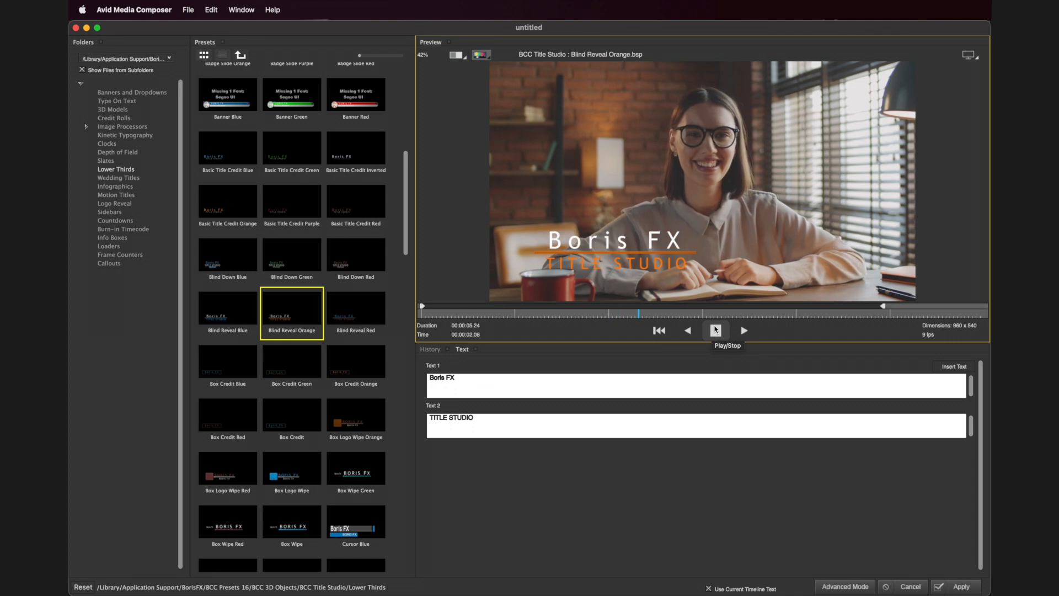
click(715, 329)
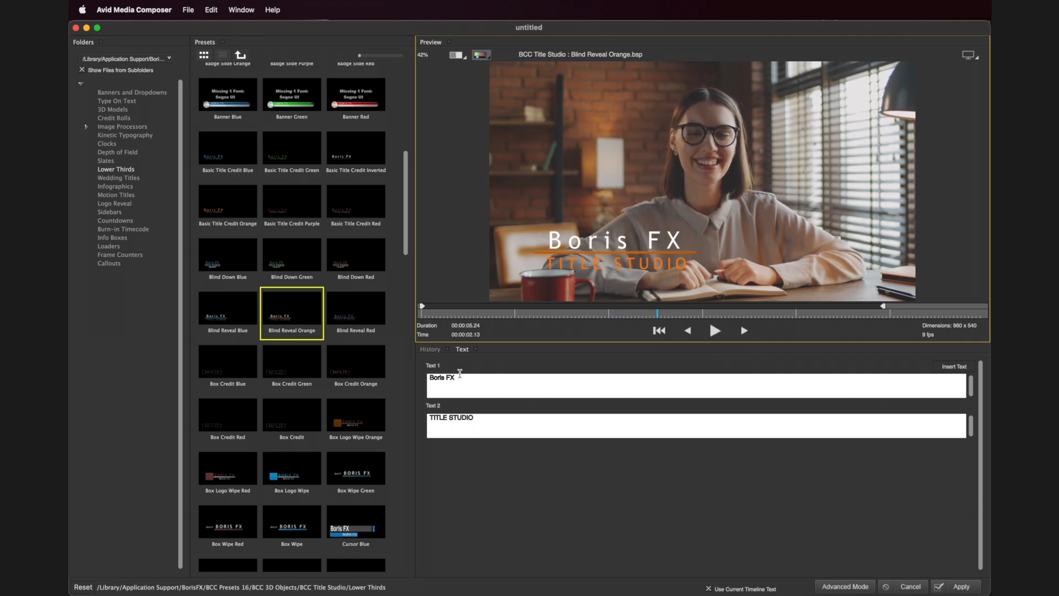
- Replace Boris FX with the presenter's name and TITLE STUDIO with WRITER, then insert the text
drag(463, 383, 414, 376)
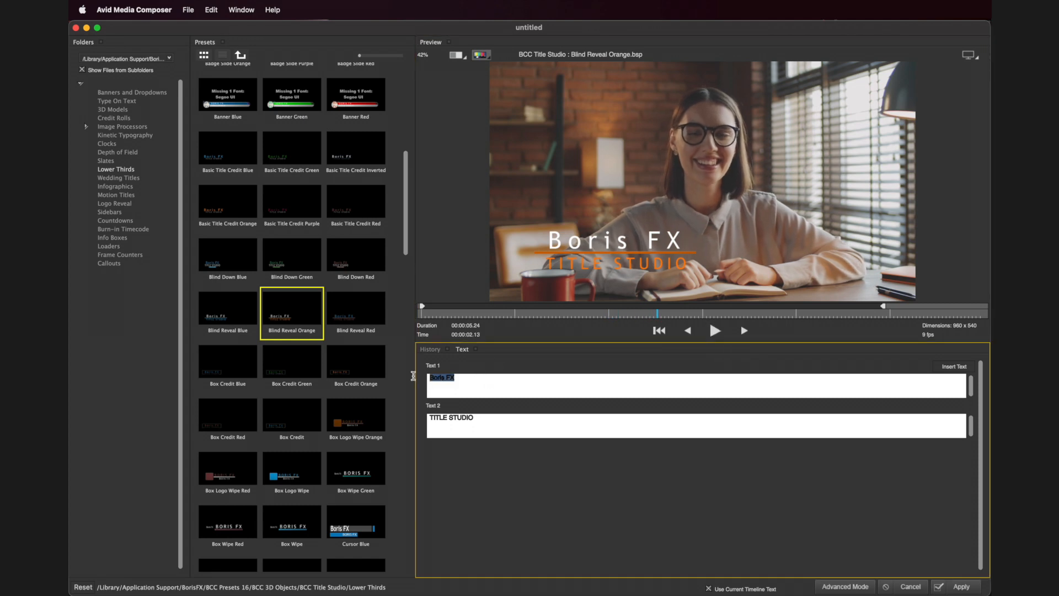
text(Samtha Smith)
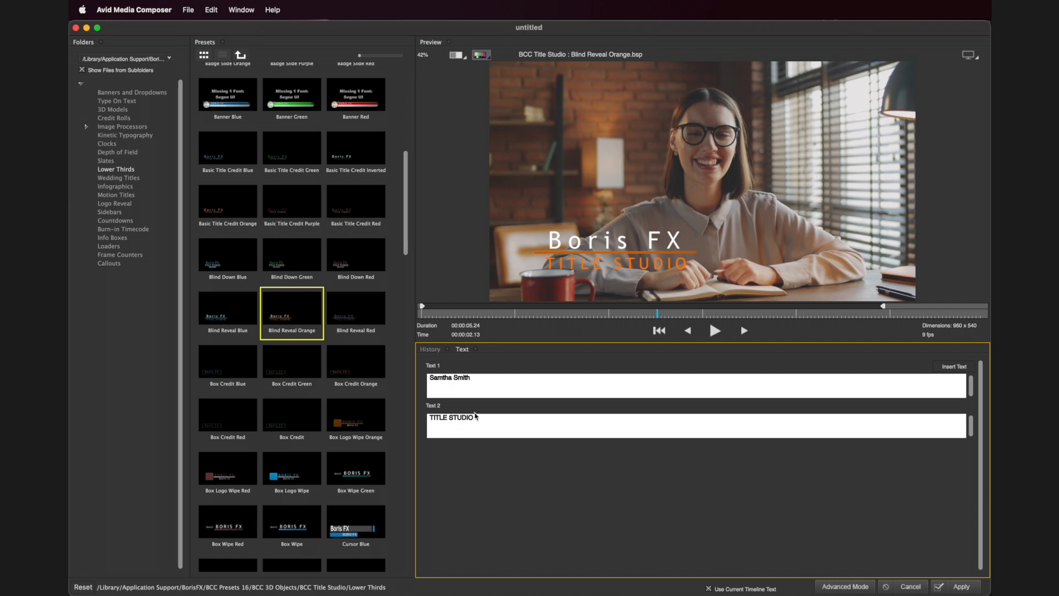
drag(476, 416, 428, 417)
text(WRITE)
click(958, 366)
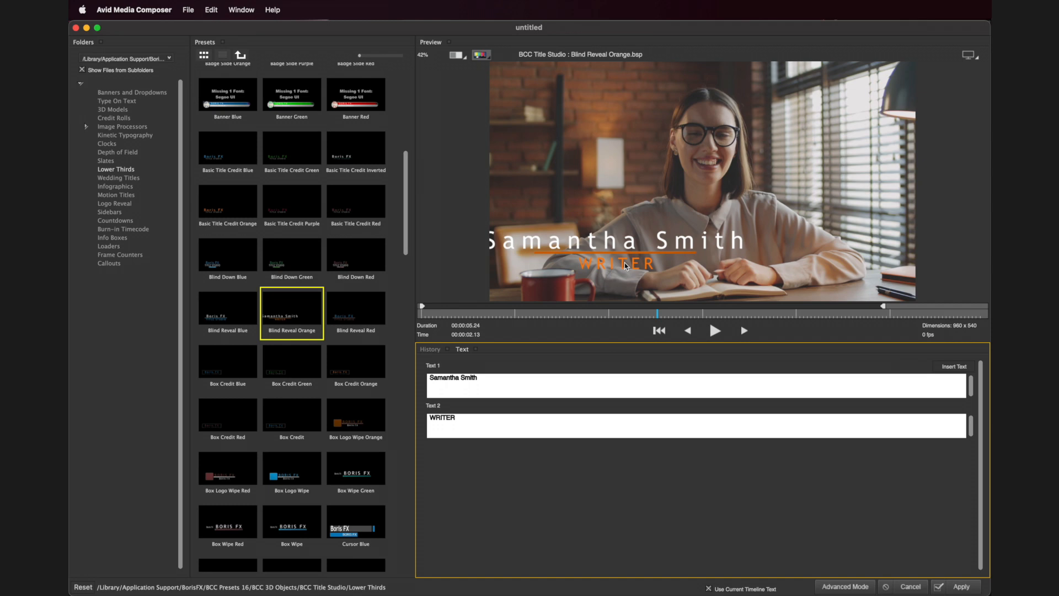
- Open the title in Advanced Mode at 2:15 and select the name text layer
click(837, 586)
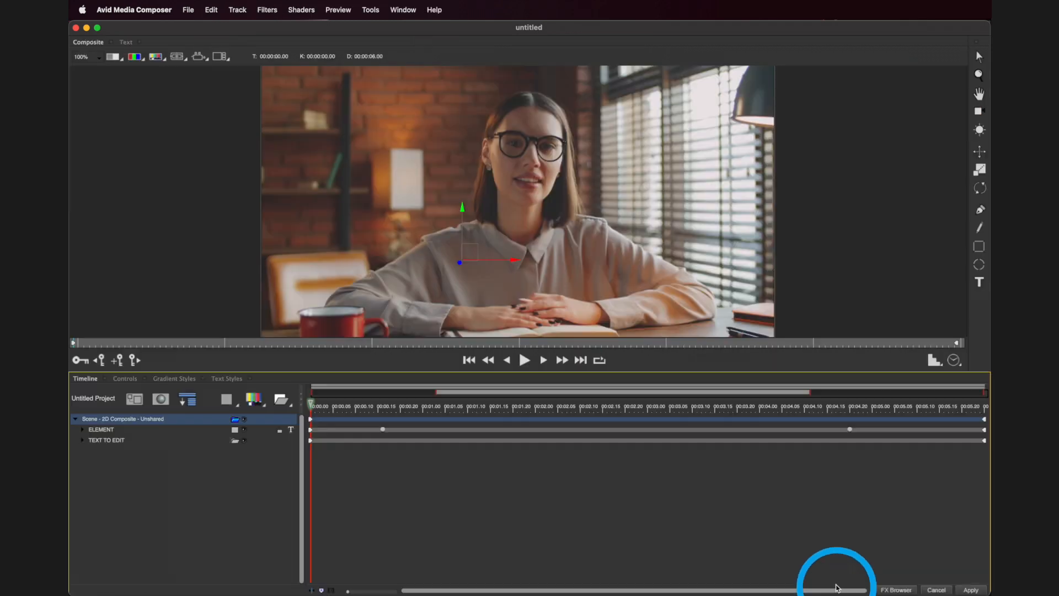
drag(507, 409, 606, 412)
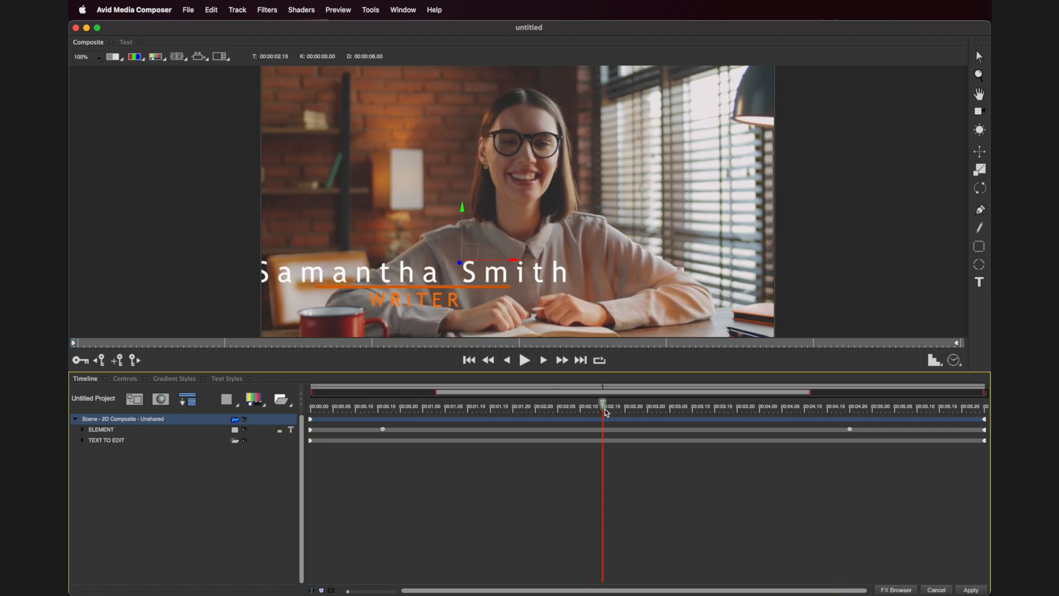
click(473, 275)
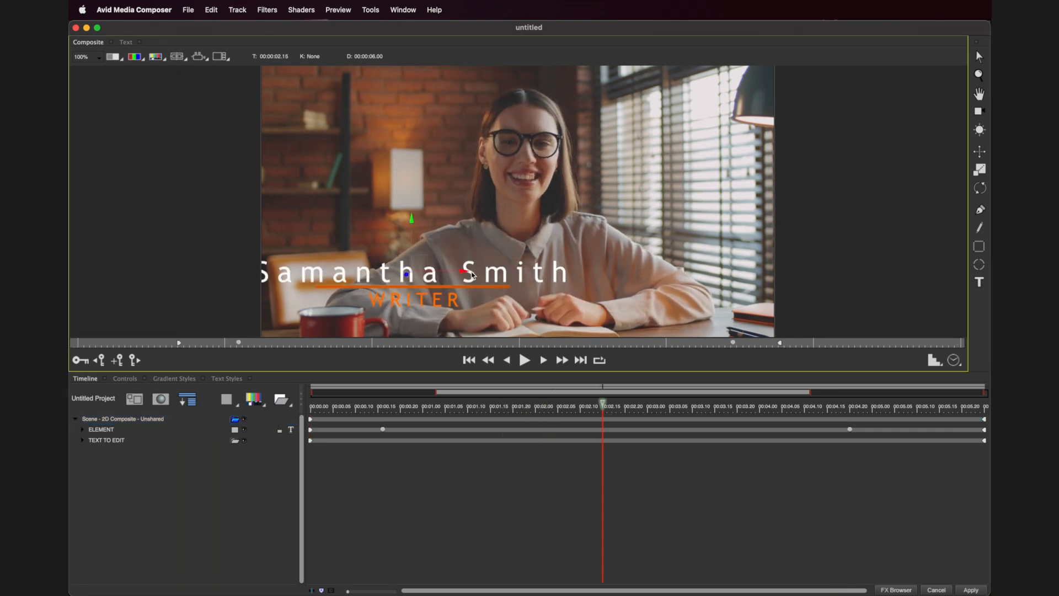
click(452, 287)
click(441, 301)
click(430, 275)
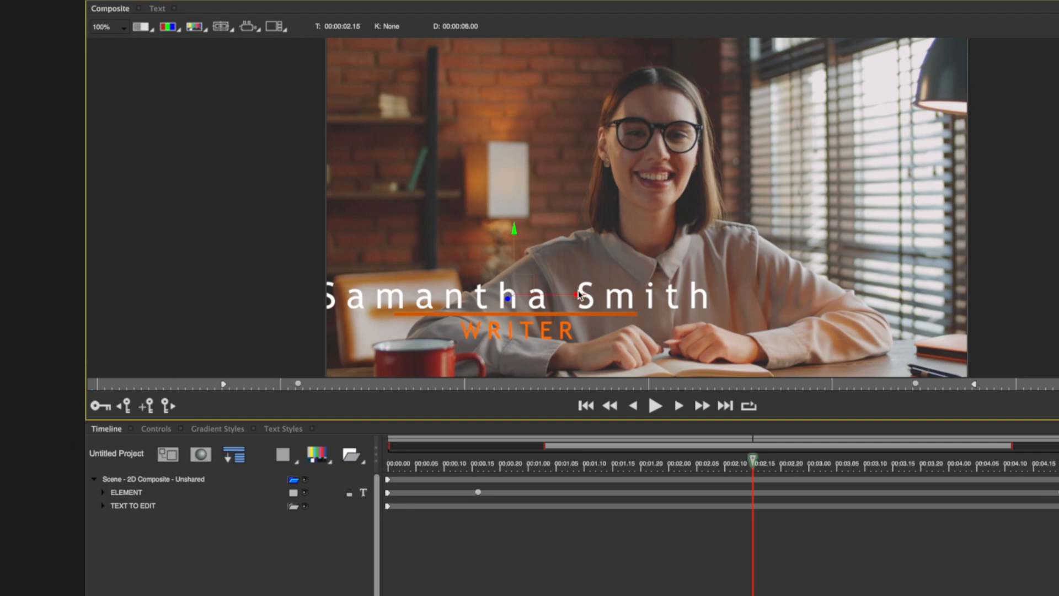
- Move the name text right, adjust its depth, and expand the TEXT TO EDIT group
drag(579, 296, 613, 293)
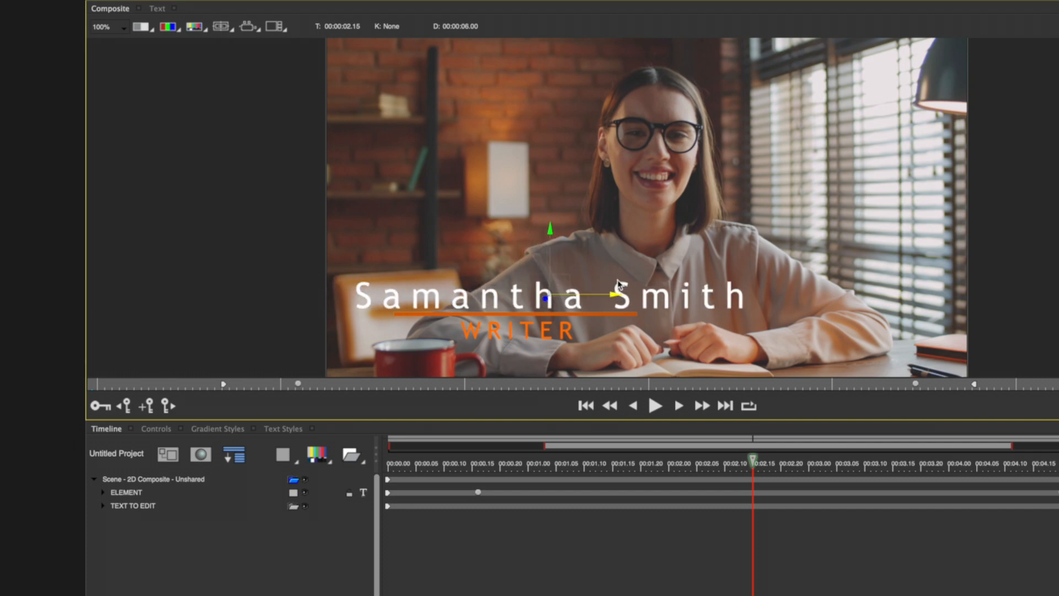
drag(587, 288, 601, 288)
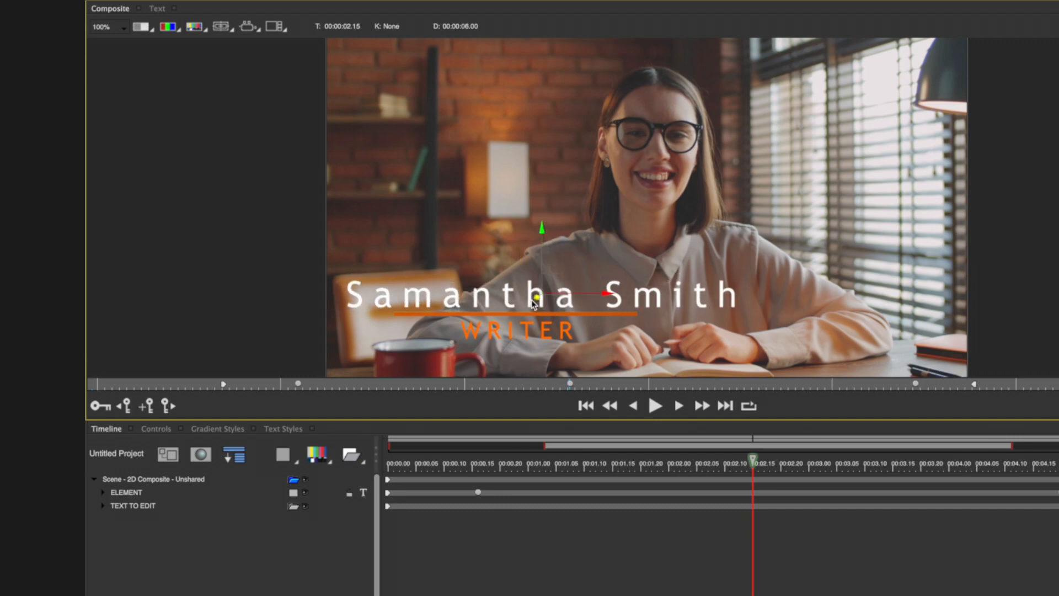
mouse_move(551, 298)
mouse_down()
mouse_move(570, 267)
mouse_move(568, 292)
mouse_move(548, 304)
mouse_up()
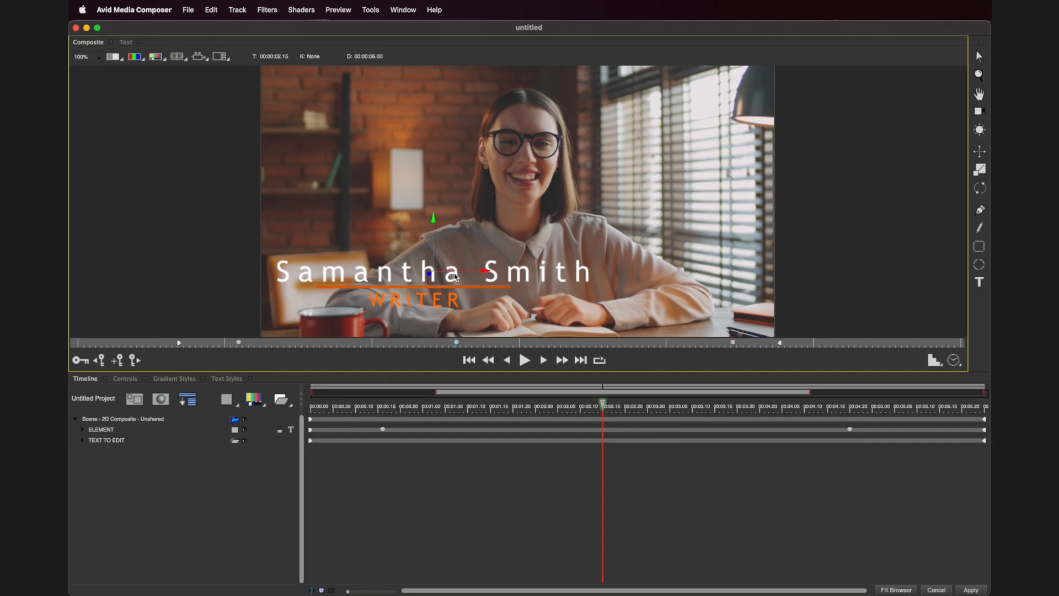
click(83, 441)
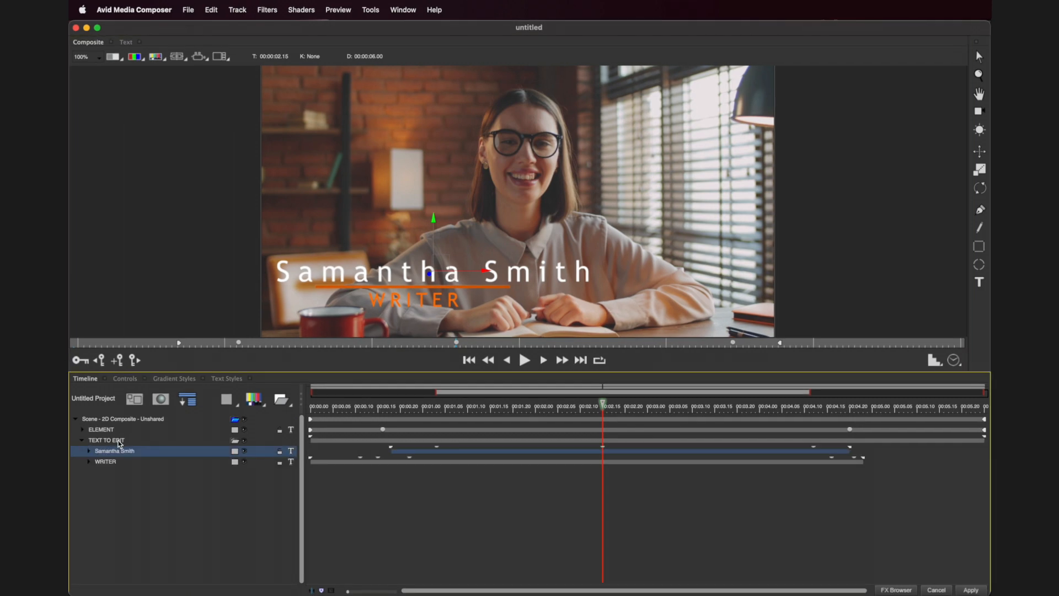
- Tighten the letter spacing of the name layer's texture in Text Transform
click(88, 451)
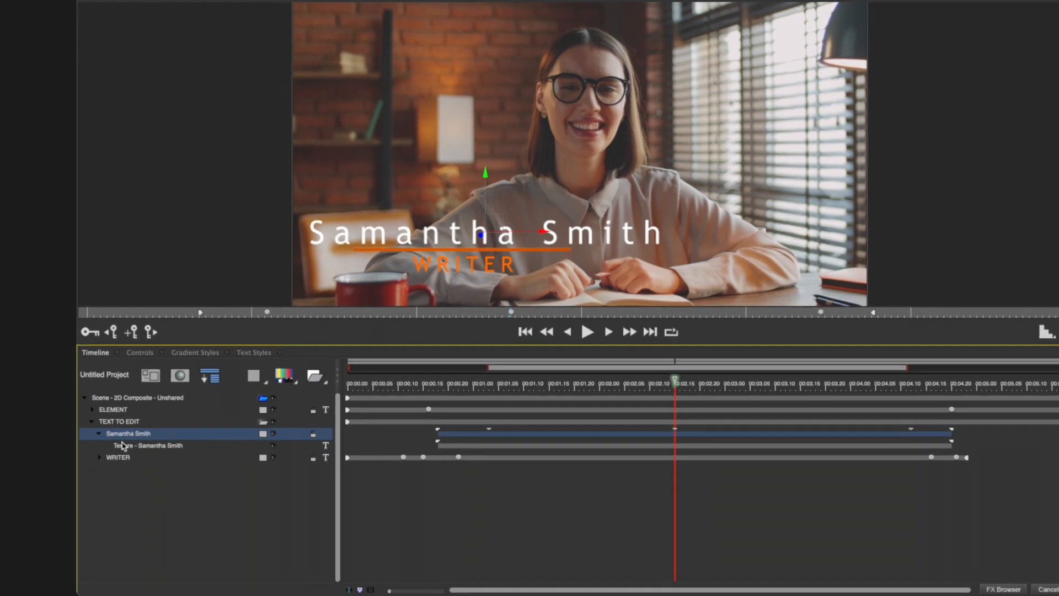
click(122, 446)
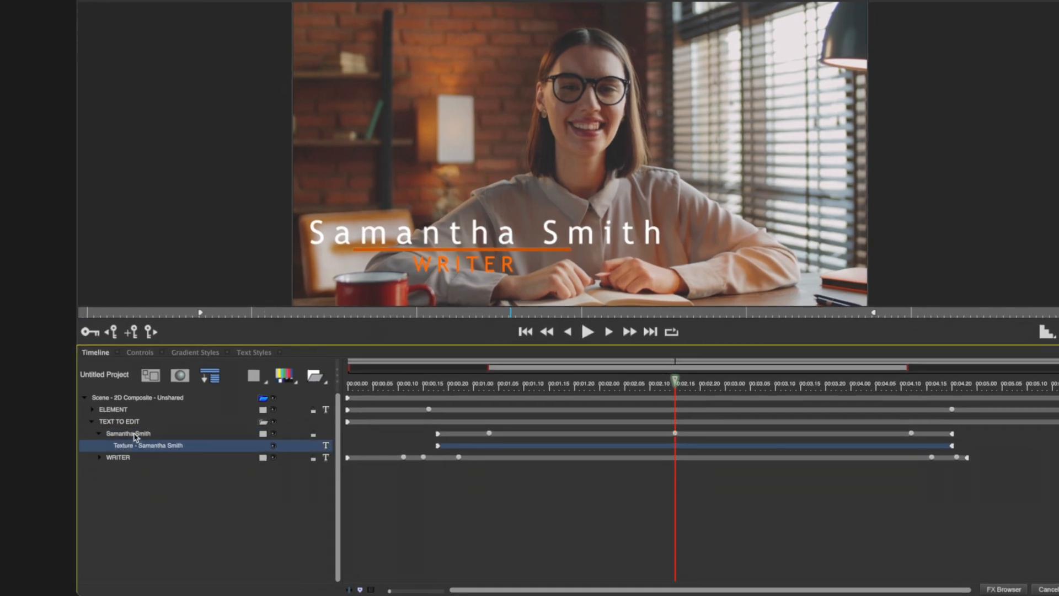
click(142, 352)
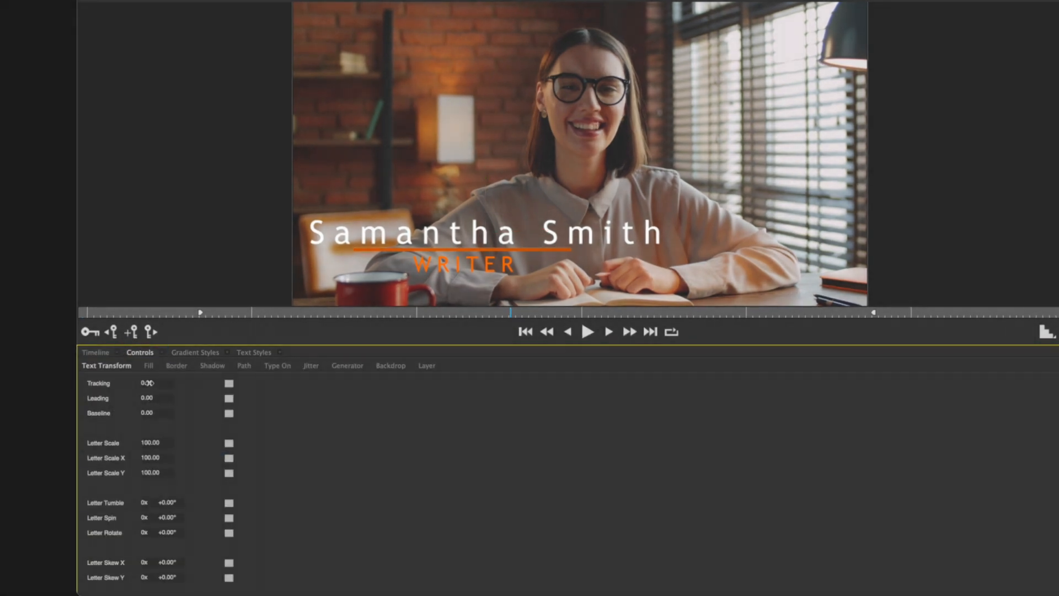
drag(148, 383, 147, 387)
click(97, 352)
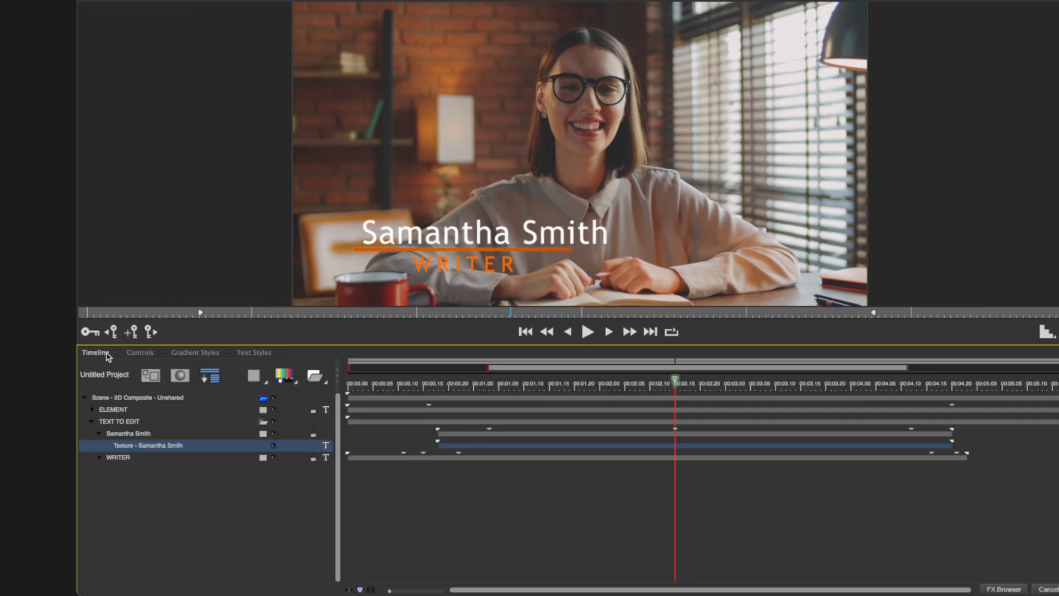
- Set the name layer's Position X to about 771.21 over the orange bar
click(132, 435)
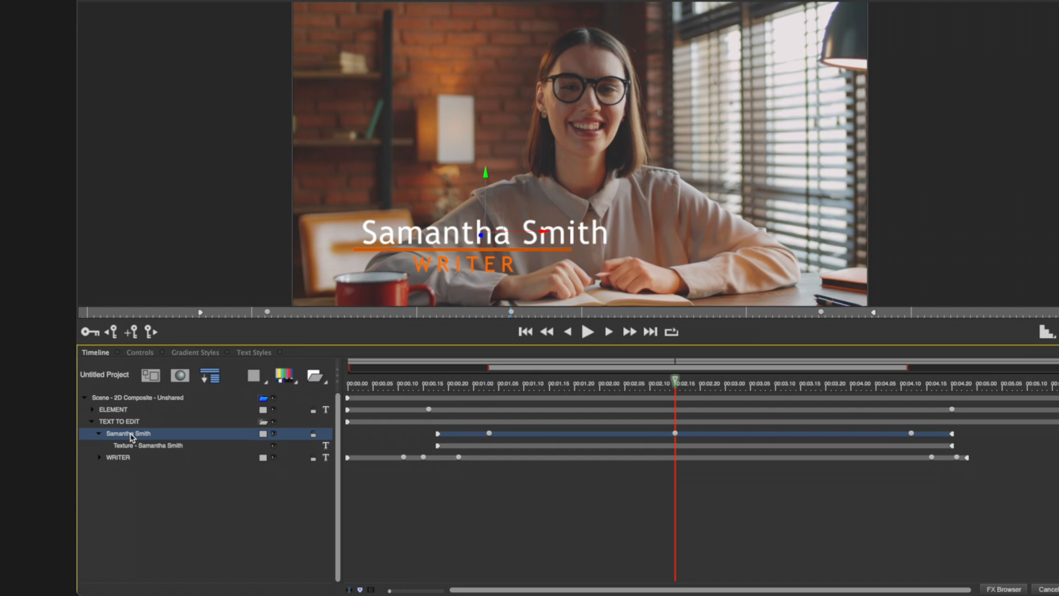
click(144, 354)
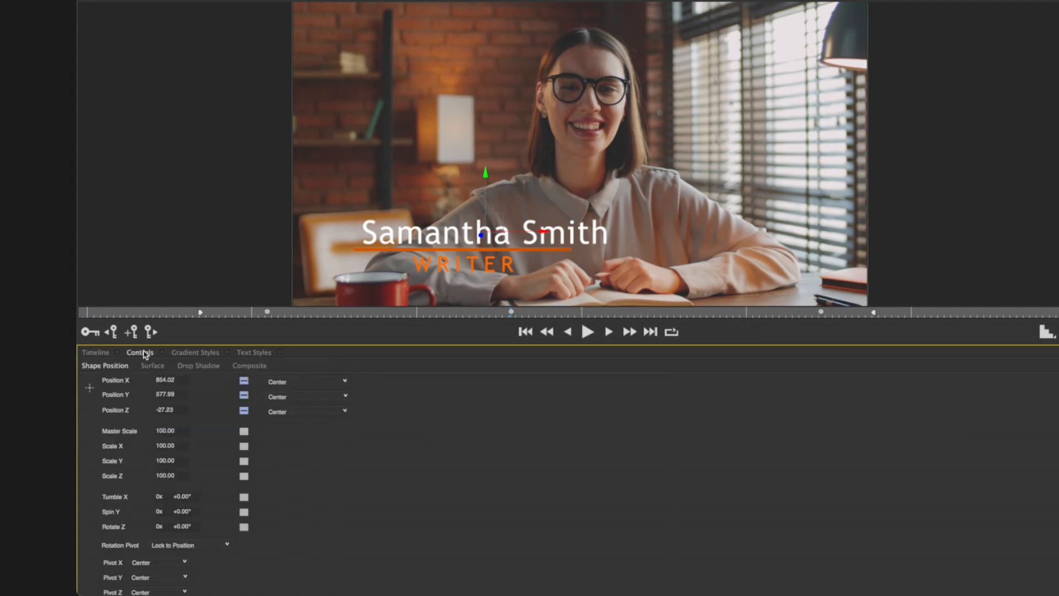
mouse_move(173, 382)
mouse_down()
mouse_move(138, 382)
mouse_move(165, 383)
mouse_up()
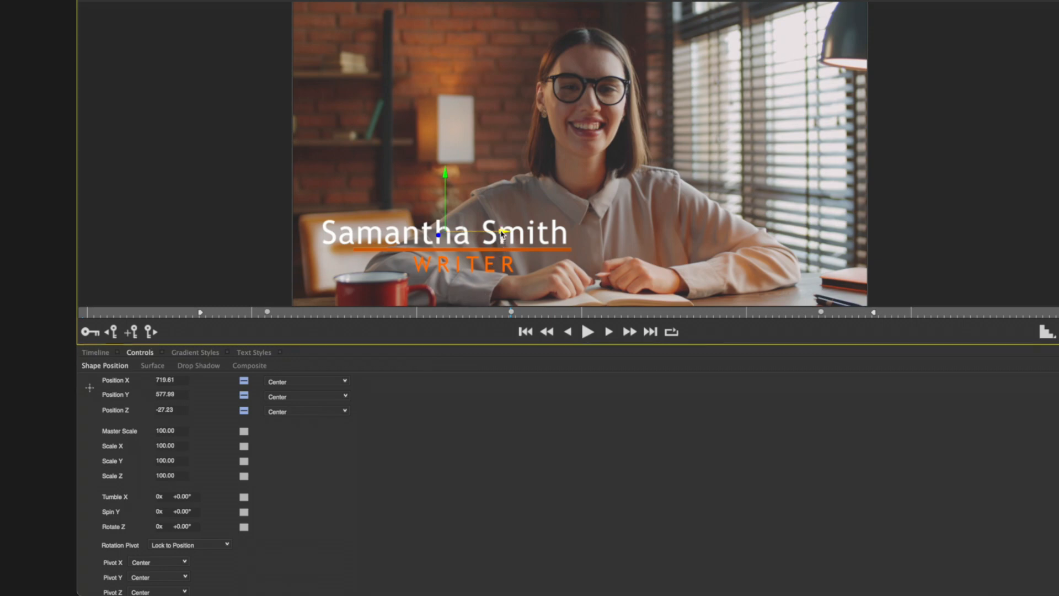
drag(502, 236, 518, 236)
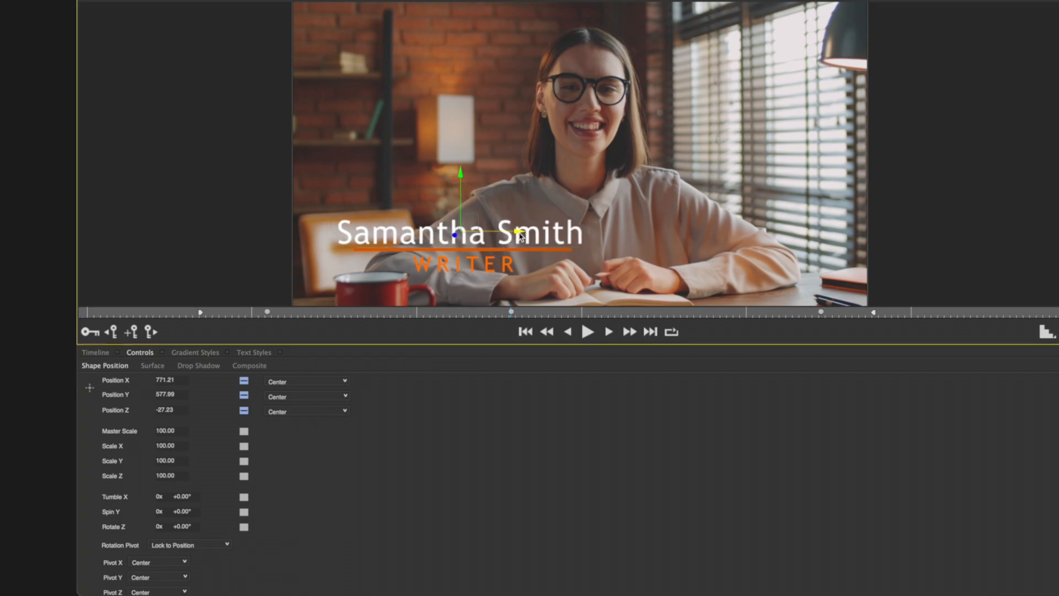
- Collapse the name layer and select the WRITER layer's text texture
click(104, 353)
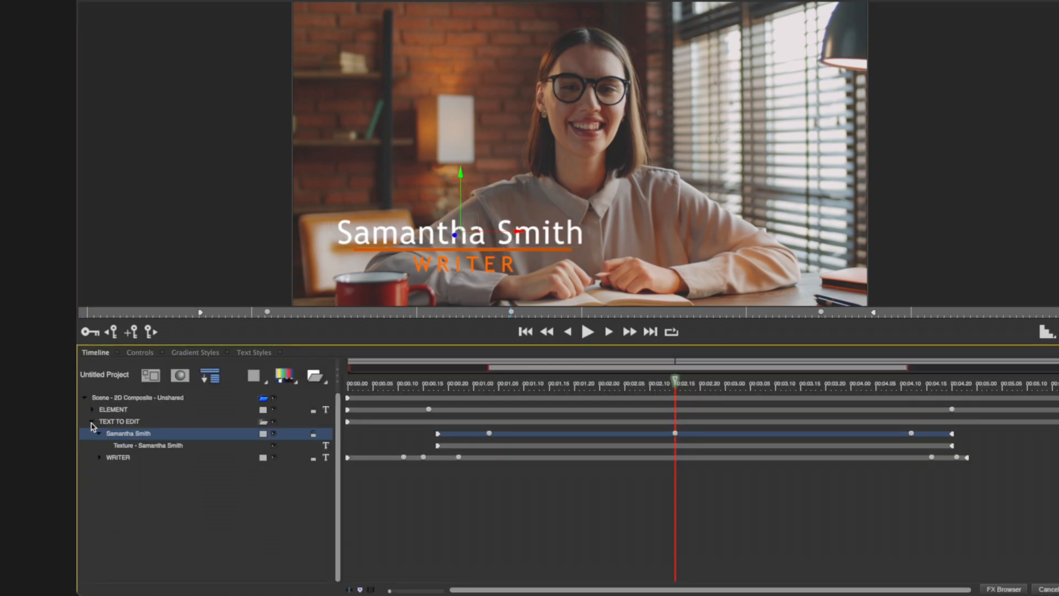
click(99, 433)
click(100, 446)
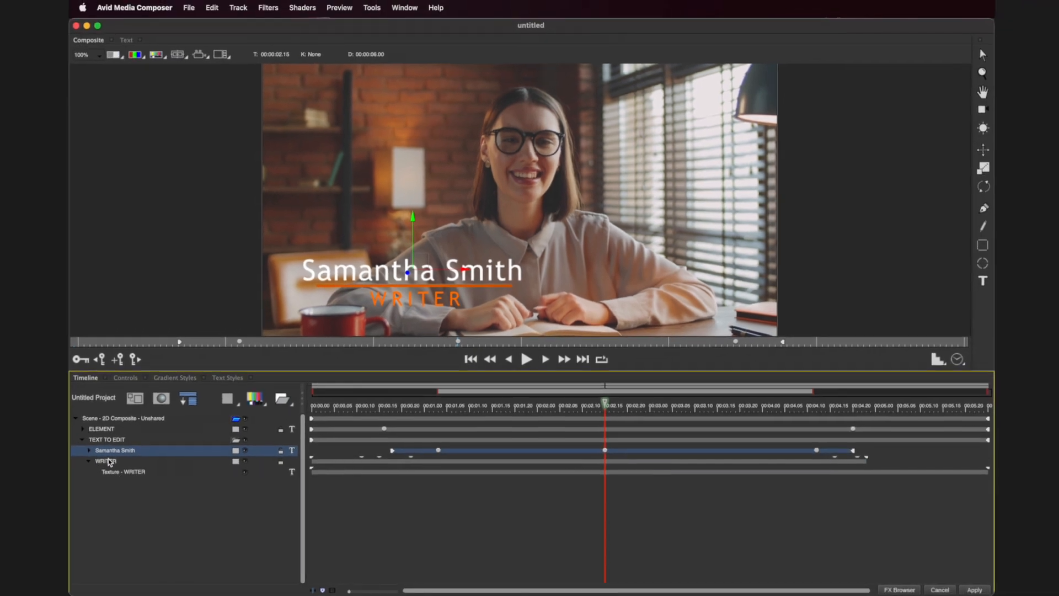
click(123, 472)
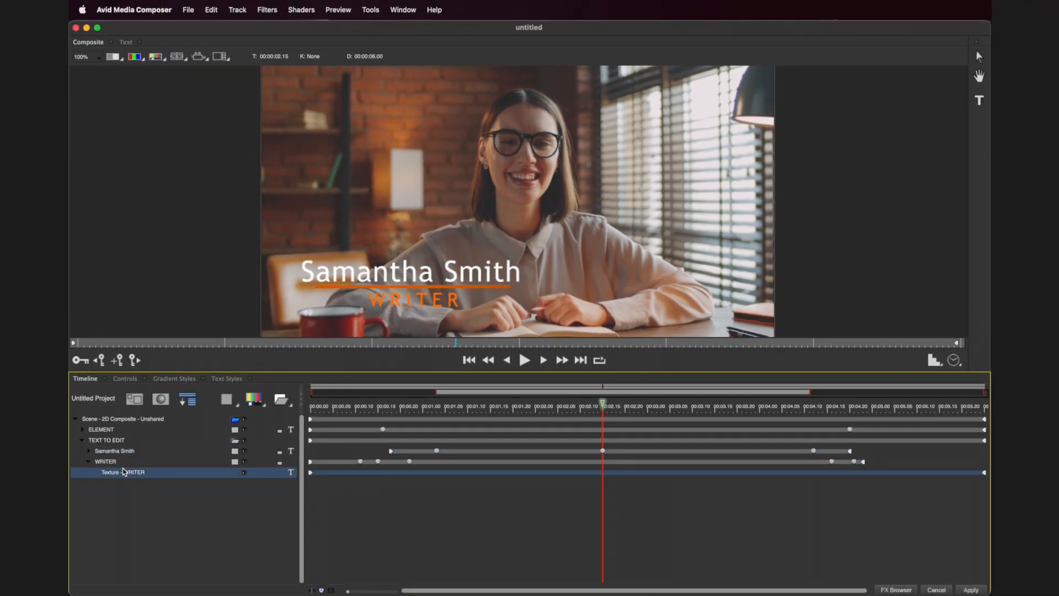
- Apply the Black Light Fluorescent text style to WRITER, turning it purple
click(226, 378)
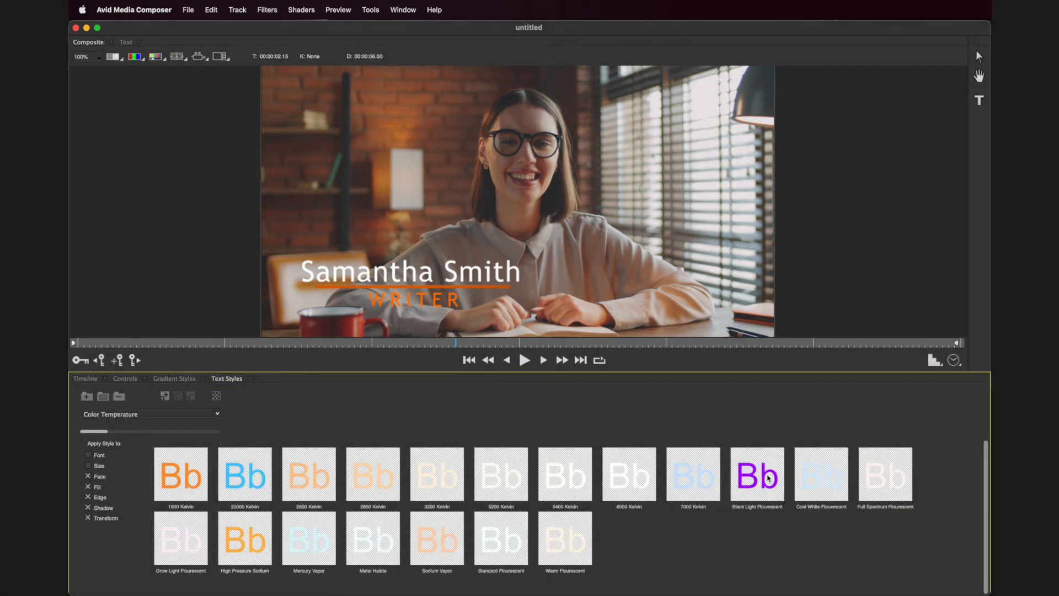
drag(770, 477, 396, 302)
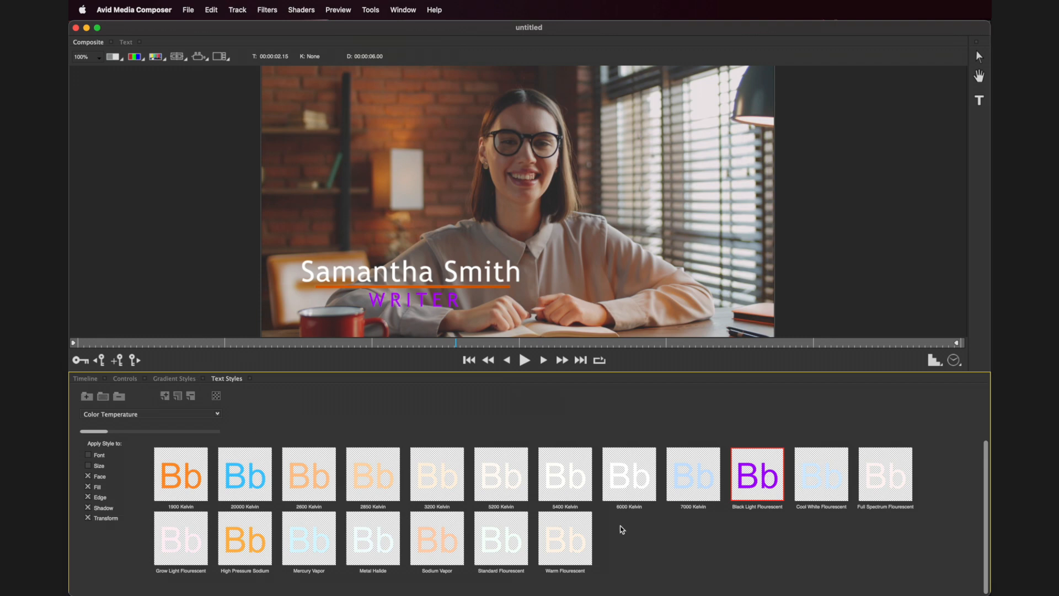
click(191, 417)
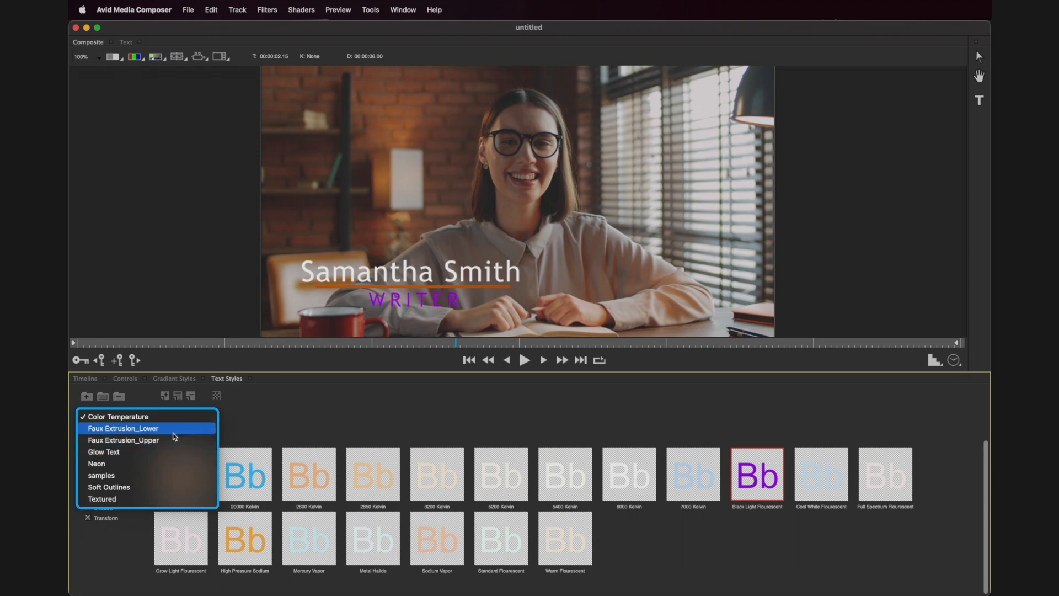
click(262, 436)
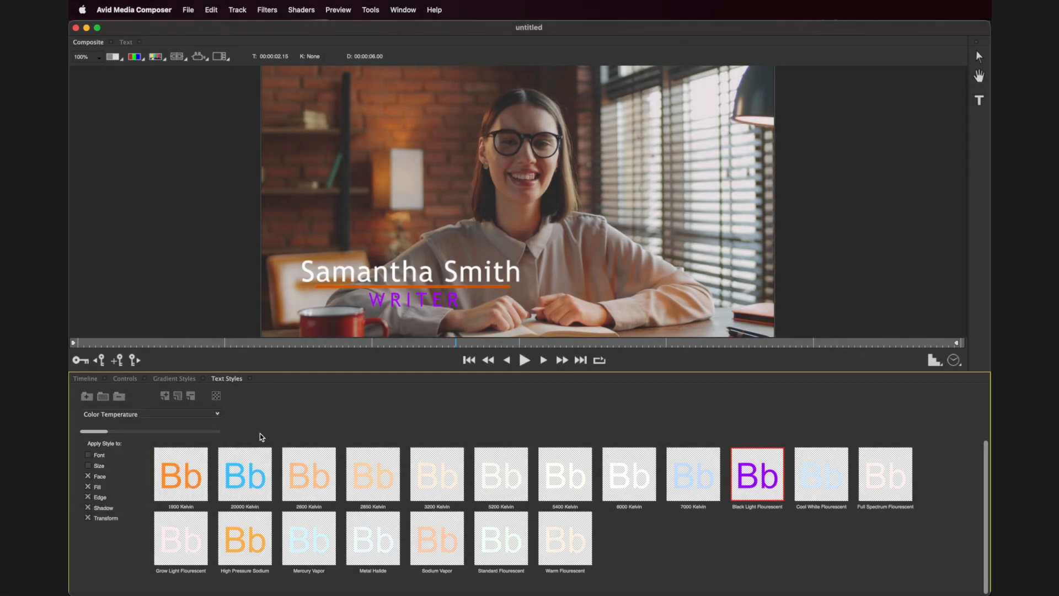
click(187, 379)
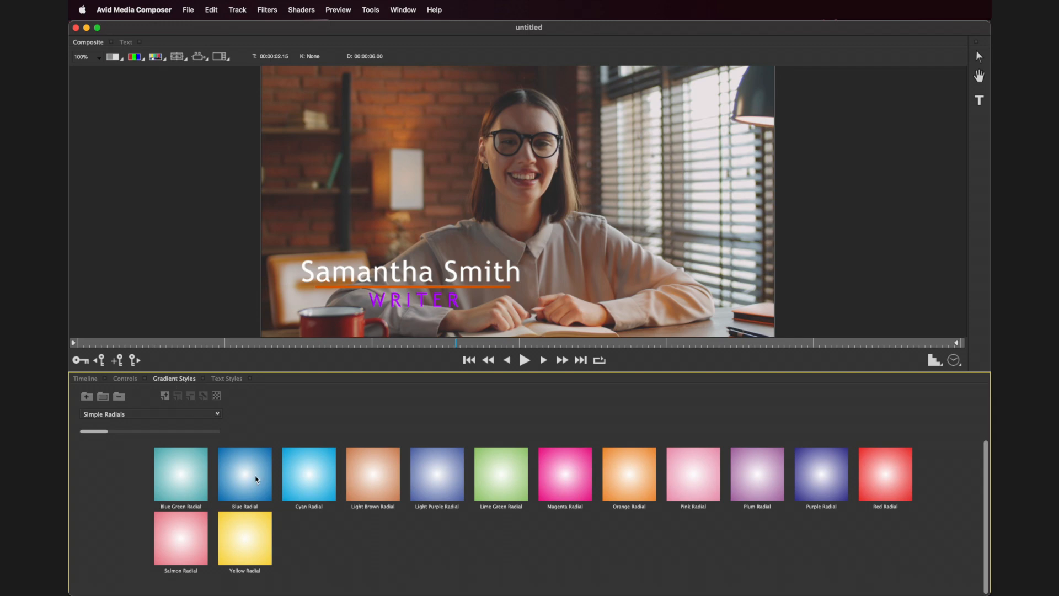
- Try several radial gradients on WRITER, then apply Bright Colors > Orange
click(257, 484)
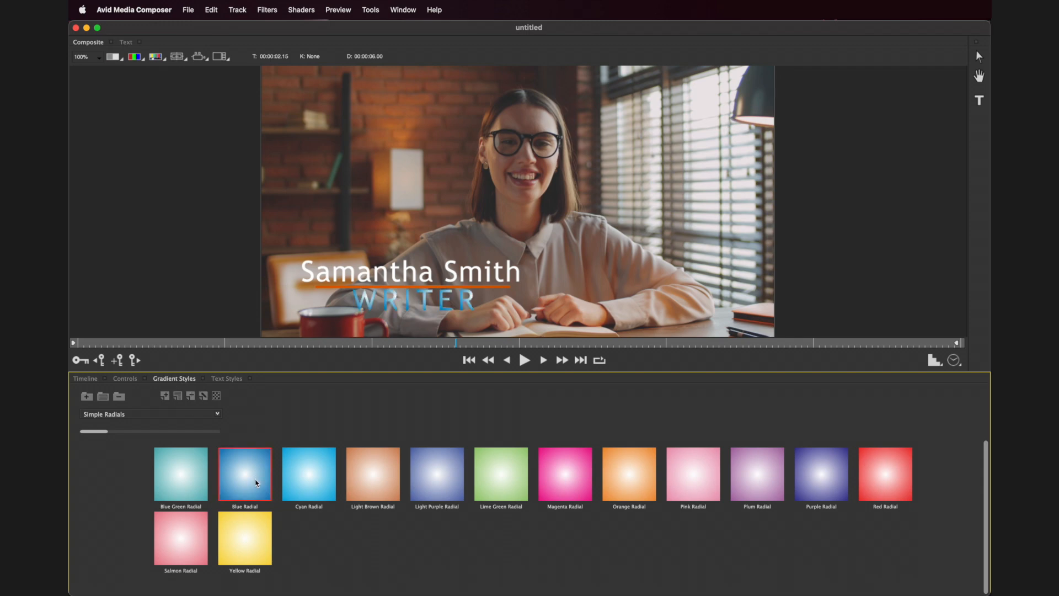
click(327, 467)
click(380, 469)
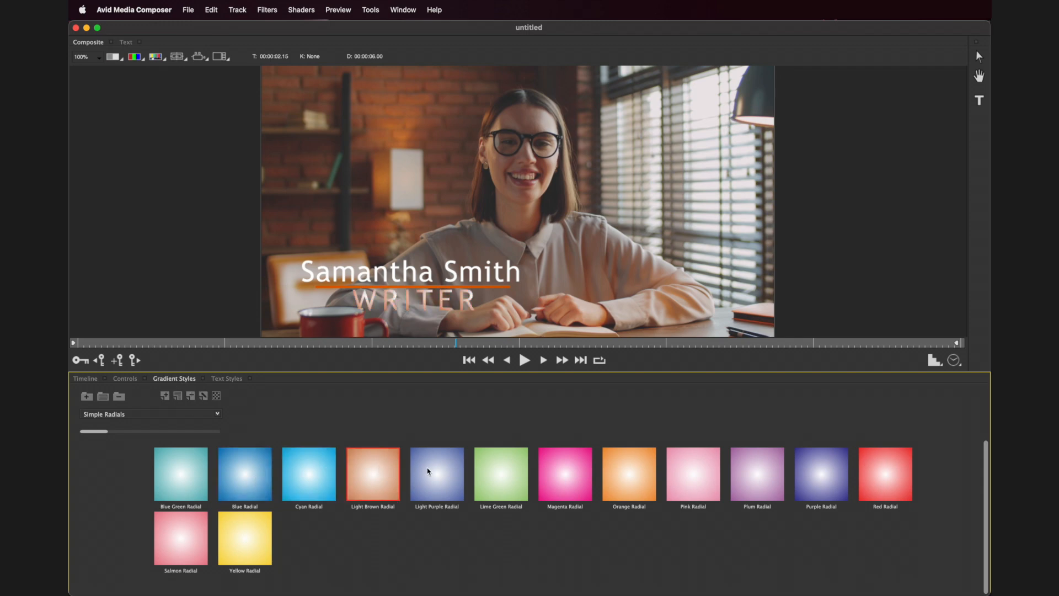
click(429, 470)
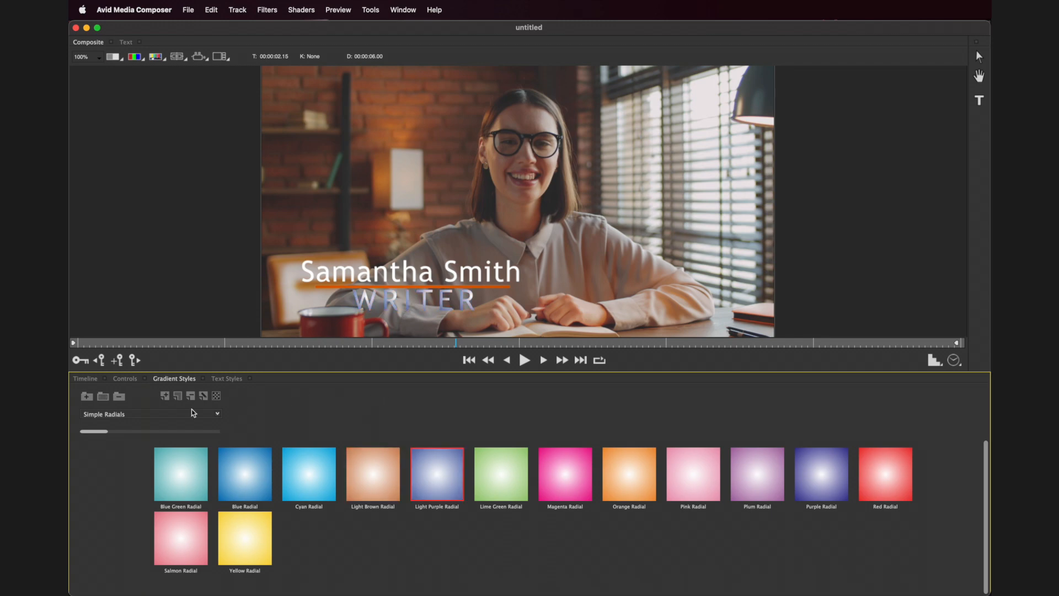
click(161, 415)
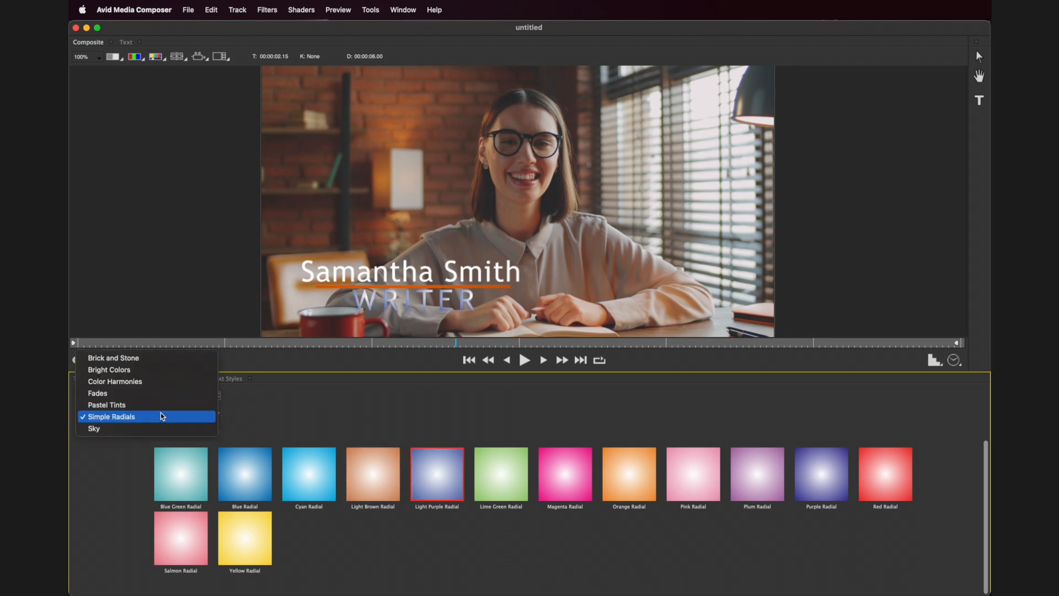
click(127, 370)
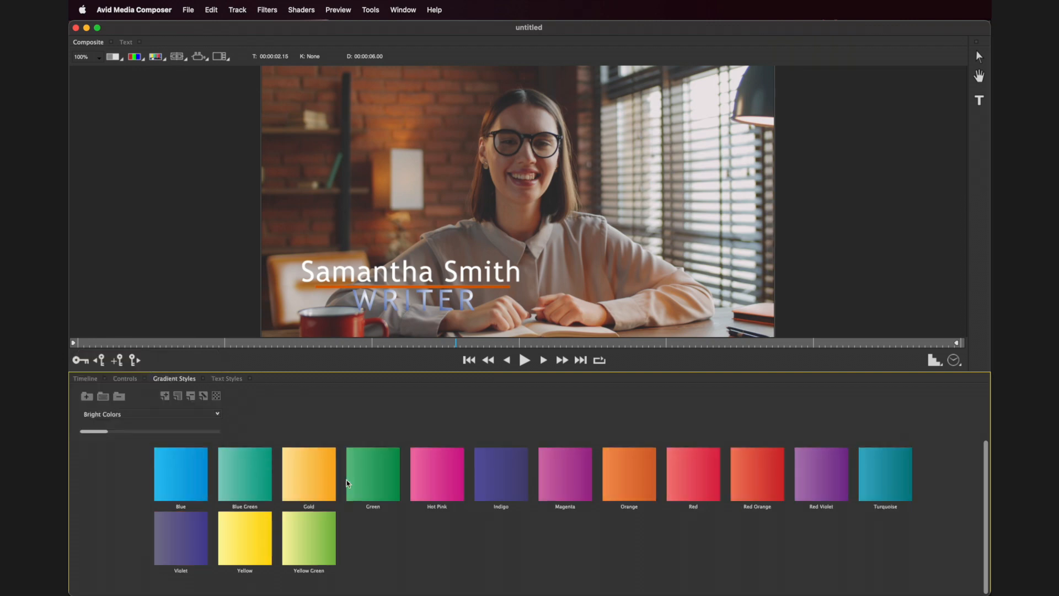
click(639, 485)
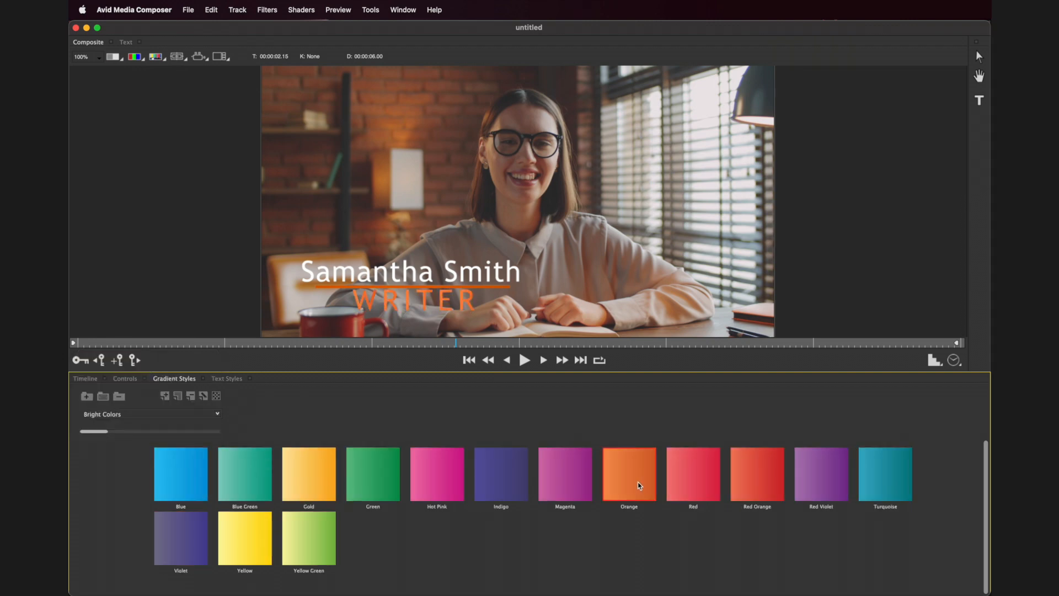
- Increase WRITER's tracking to about 21 to spread its letters apart
click(126, 379)
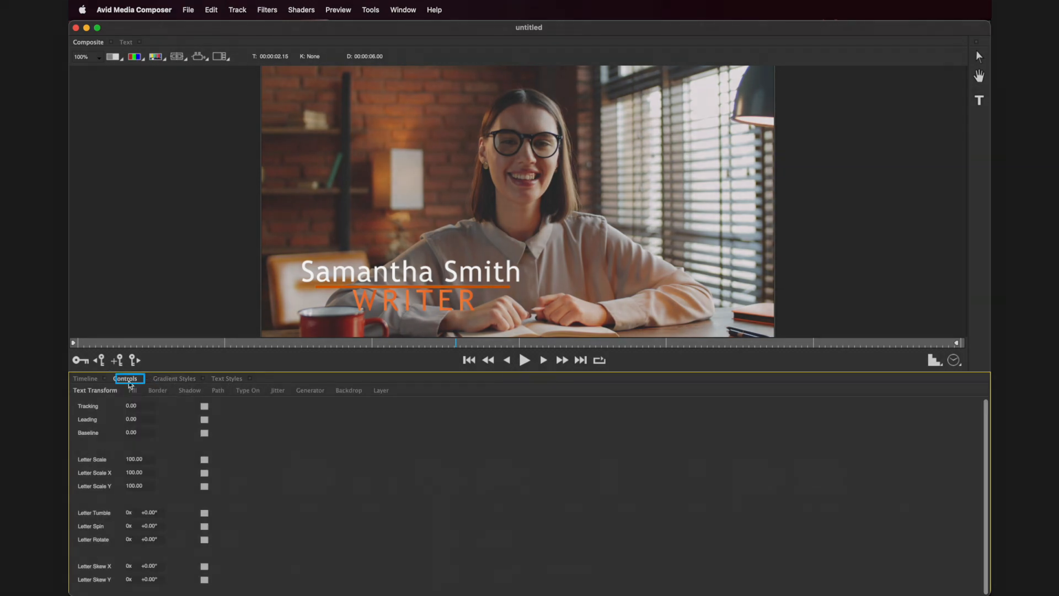
drag(131, 406, 139, 407)
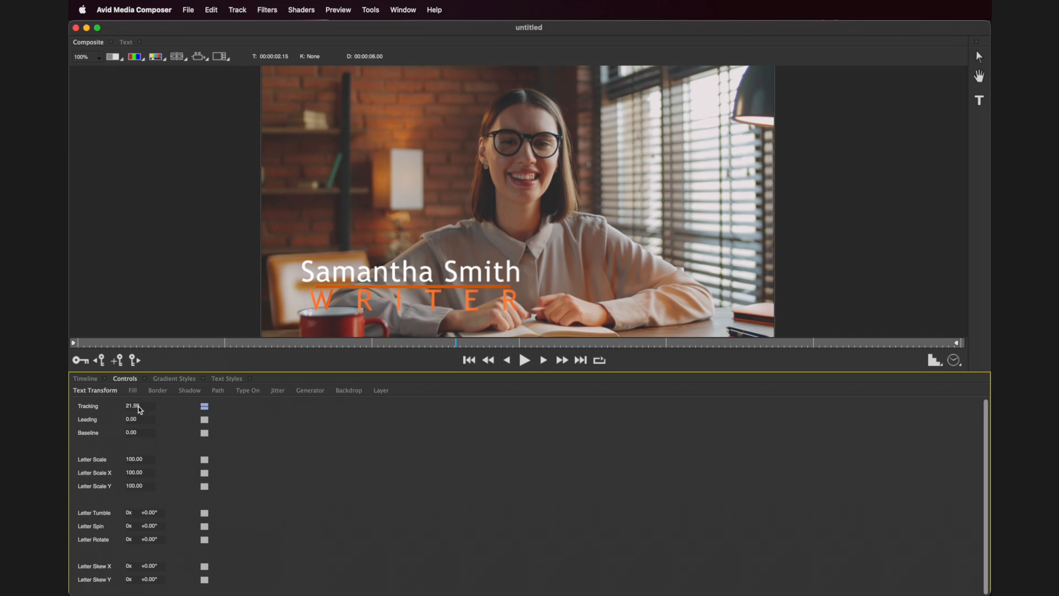
click(85, 379)
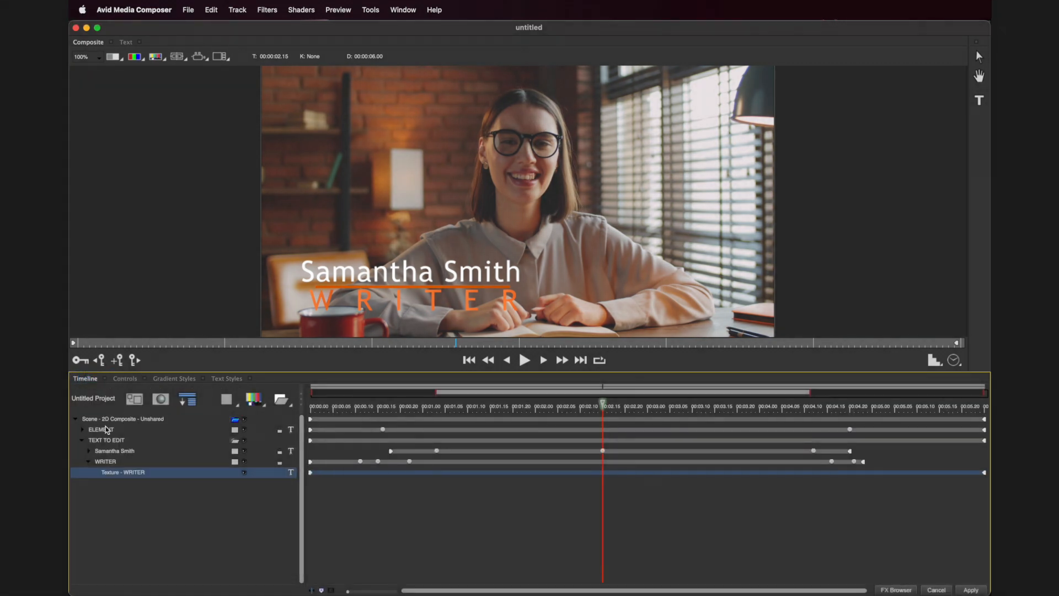
- Give the ELEMENT rectangle accent bar the Red Orange gradient
click(107, 430)
click(82, 430)
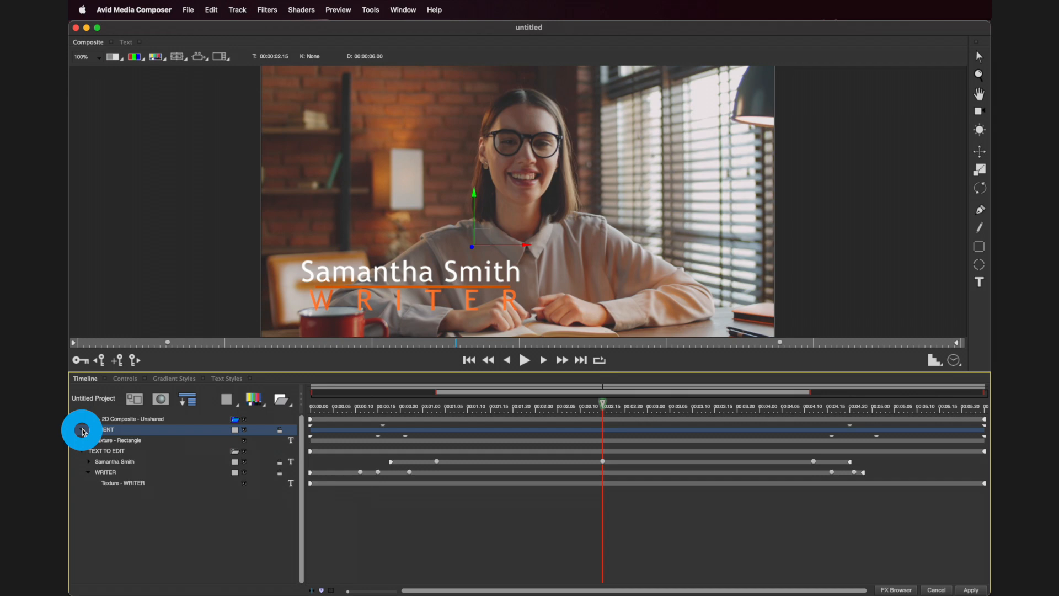
click(123, 441)
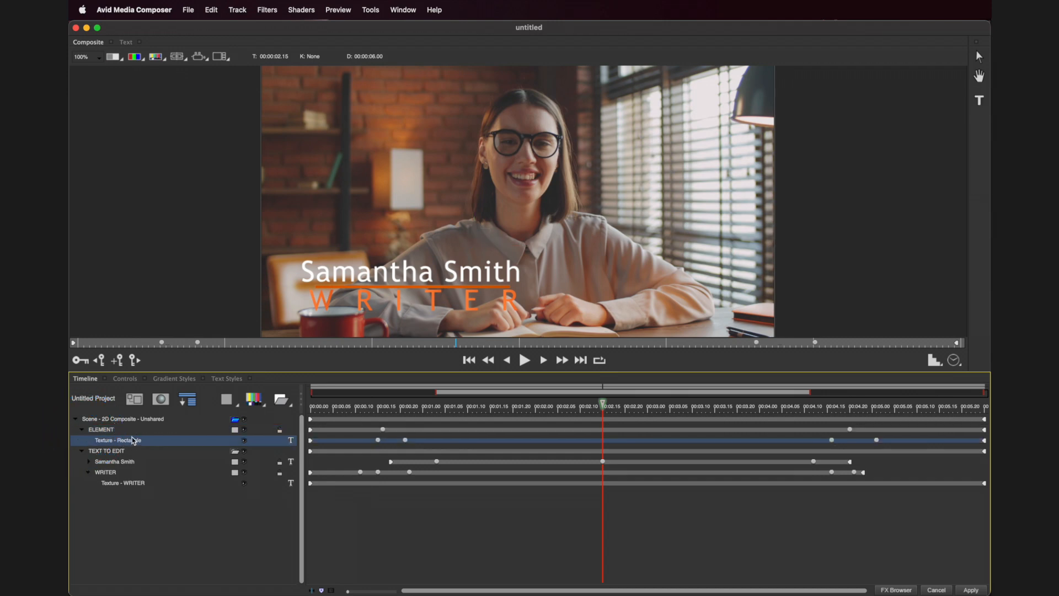
click(175, 378)
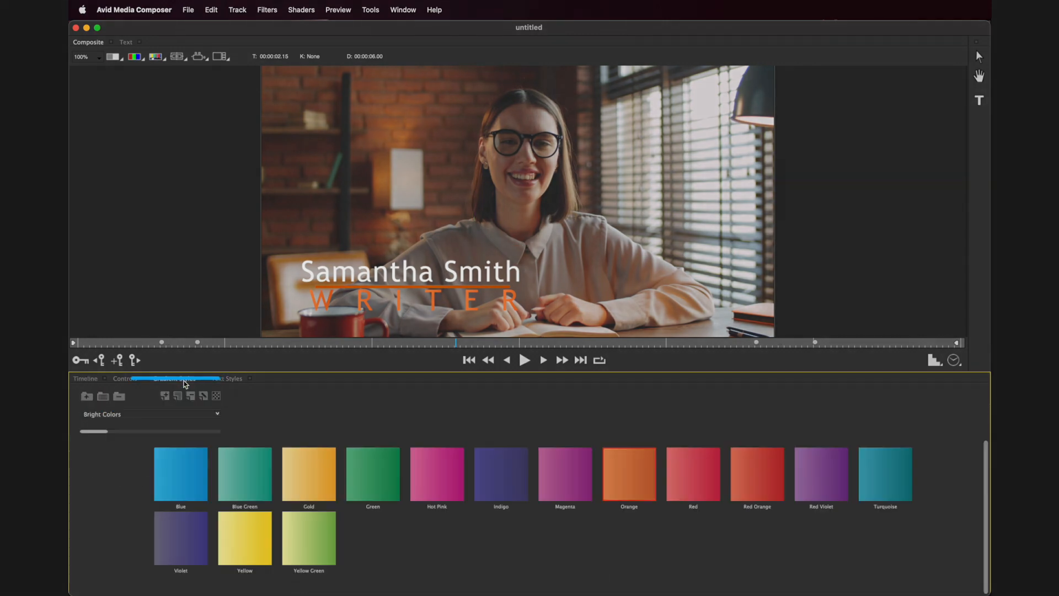
click(771, 492)
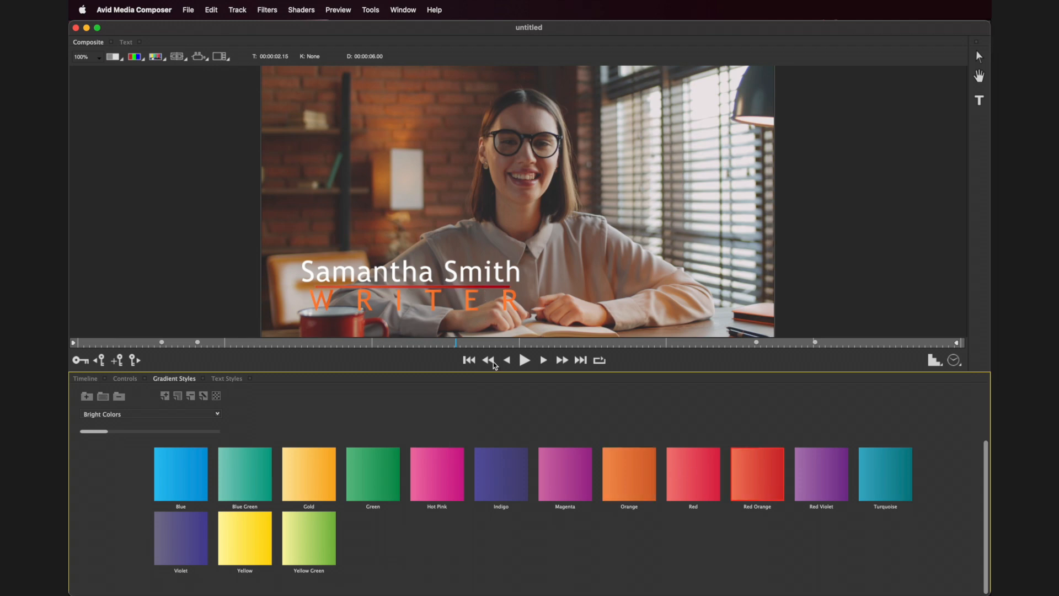
- Check the title in the preview and apply the finished lower third to the clip
click(550, 345)
drag(550, 345, 512, 344)
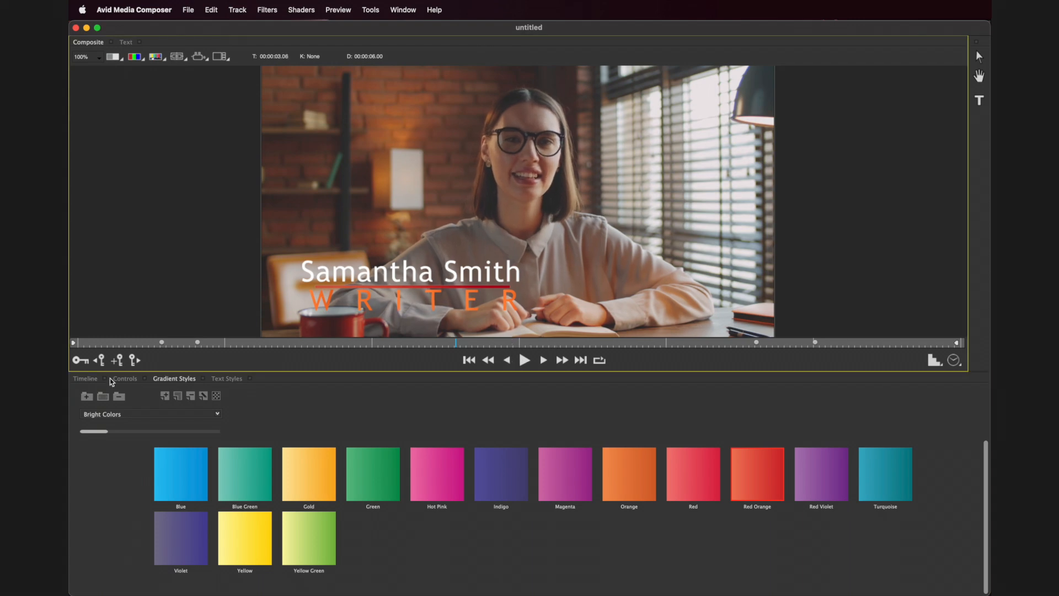
click(86, 379)
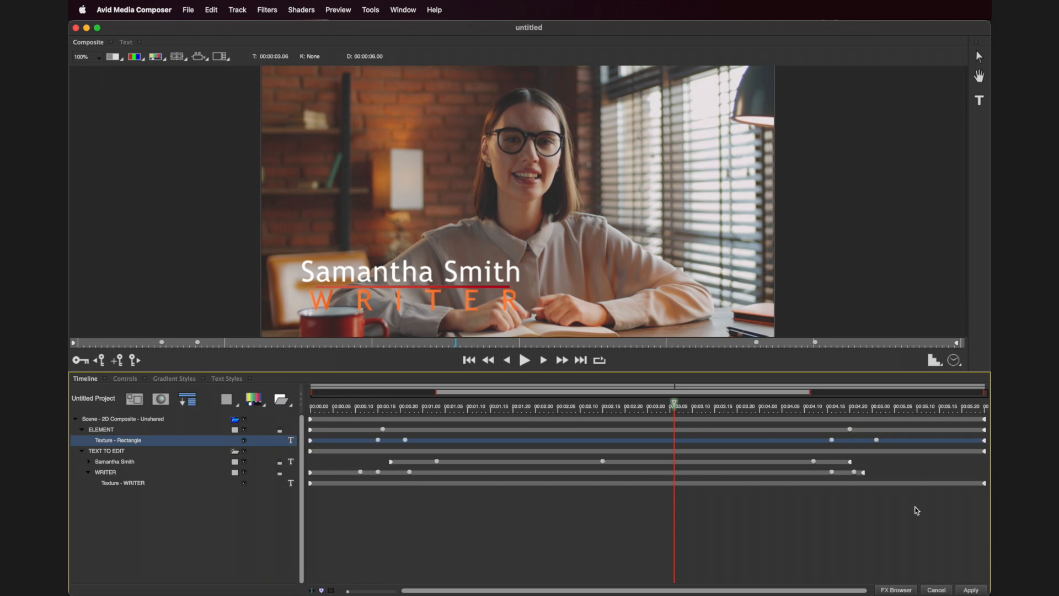
click(971, 589)
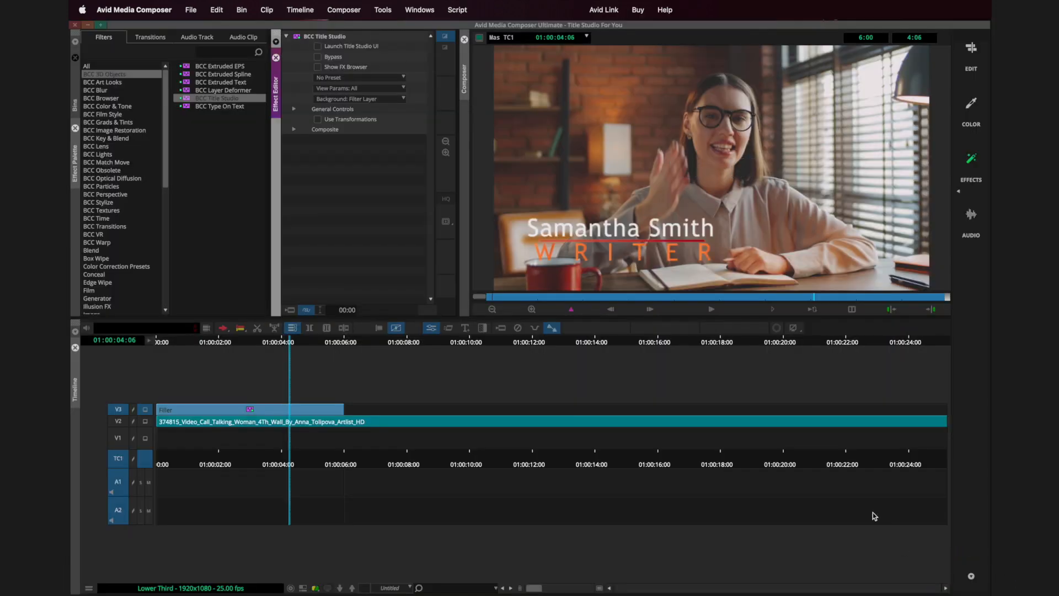